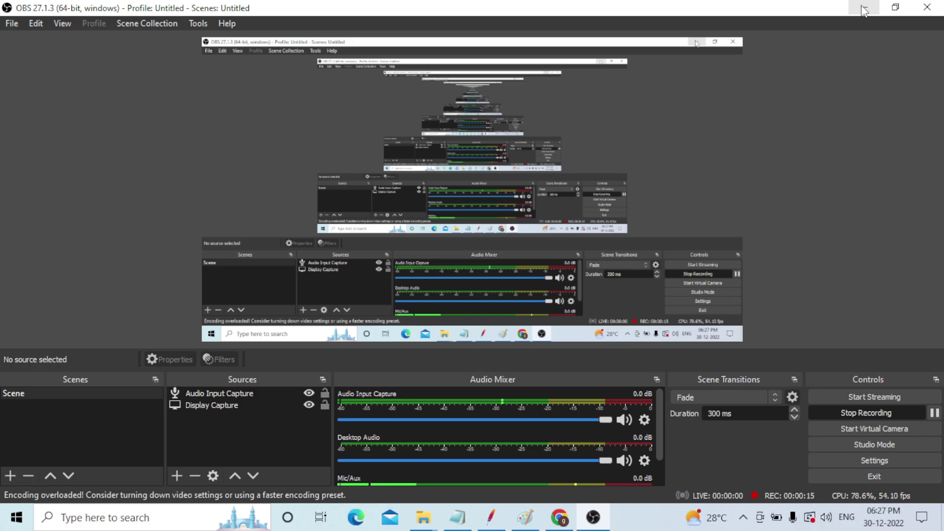
Switch to the Config notes in Notepad and highlight the Load Testing heading
left_click(863, 9)
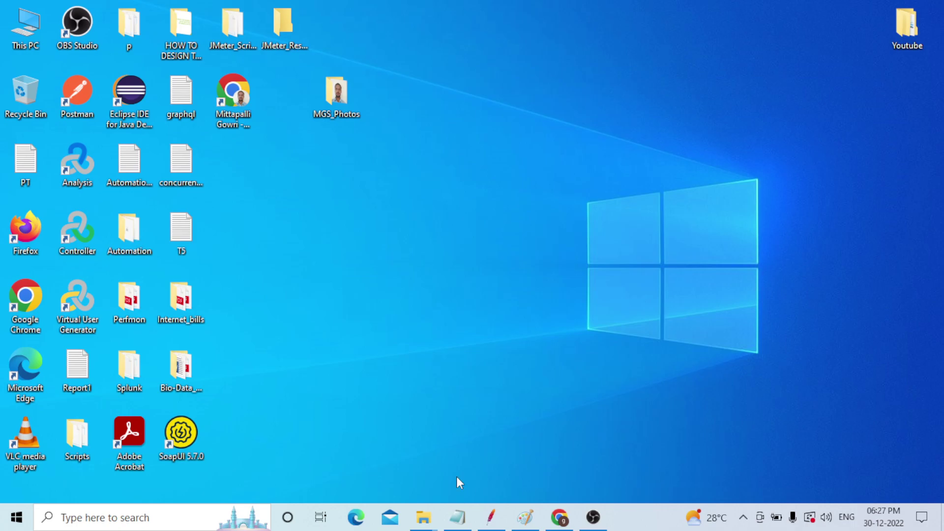
left_click(457, 517)
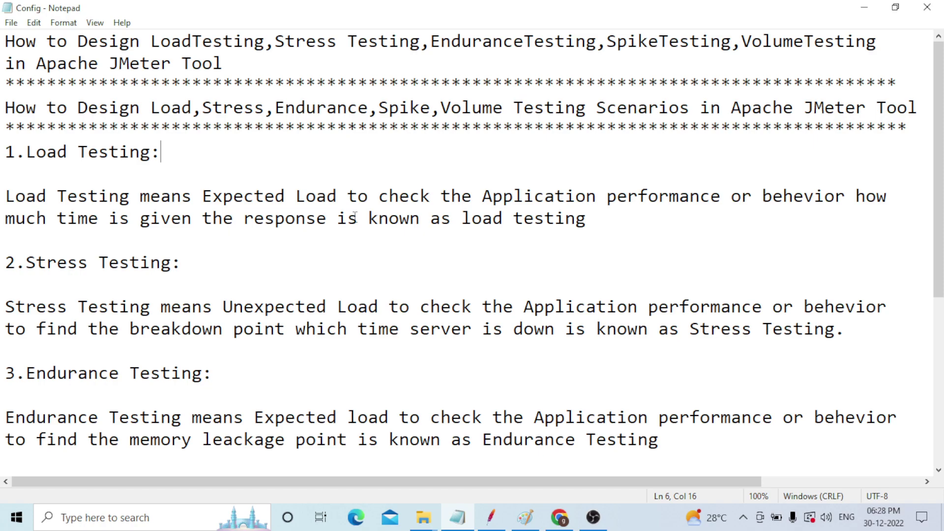
left_click(28, 152)
left_click_drag(28, 153, 150, 153)
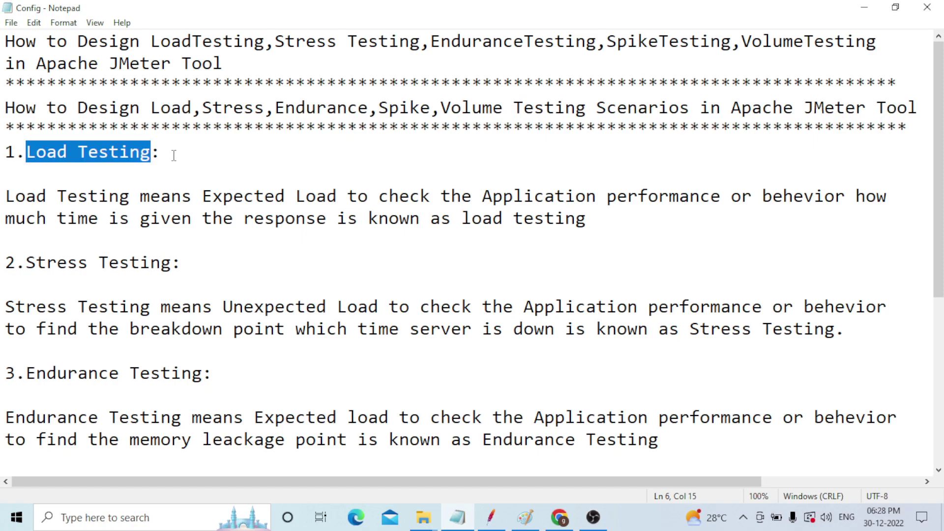
left_click(174, 155)
left_click_drag(174, 155, 26, 154)
left_click(171, 150)
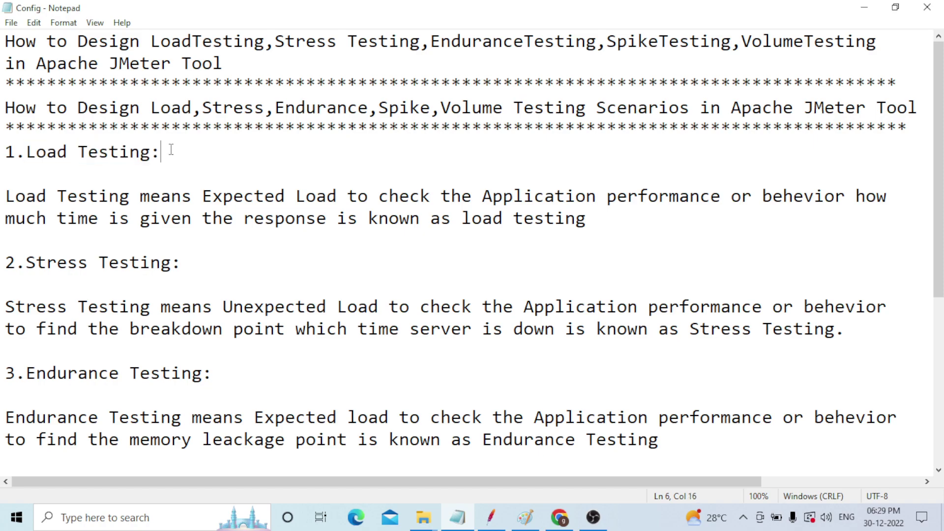
Highlight the Stress Testing heading, then "Unexpected" and "find the breakdown point" in its definition
left_click(189, 262)
left_click_drag(189, 262, 25, 262)
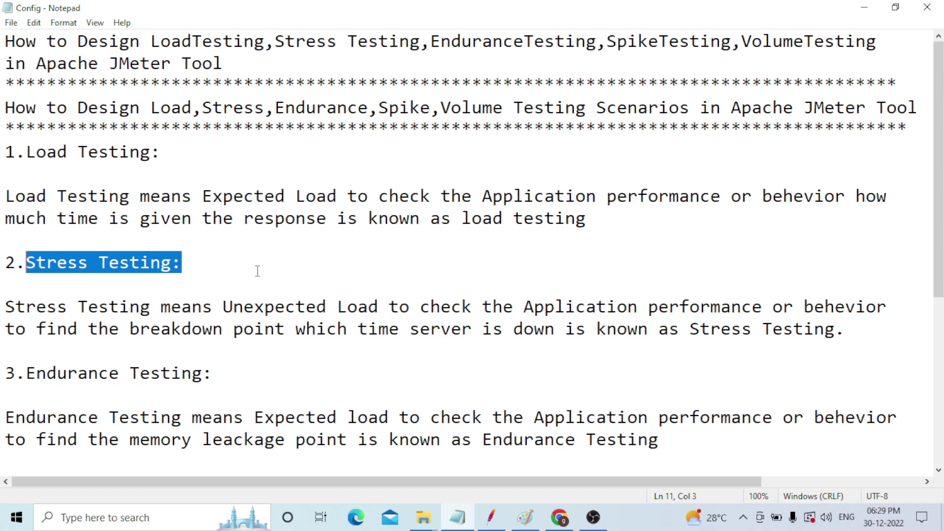
left_click(204, 262)
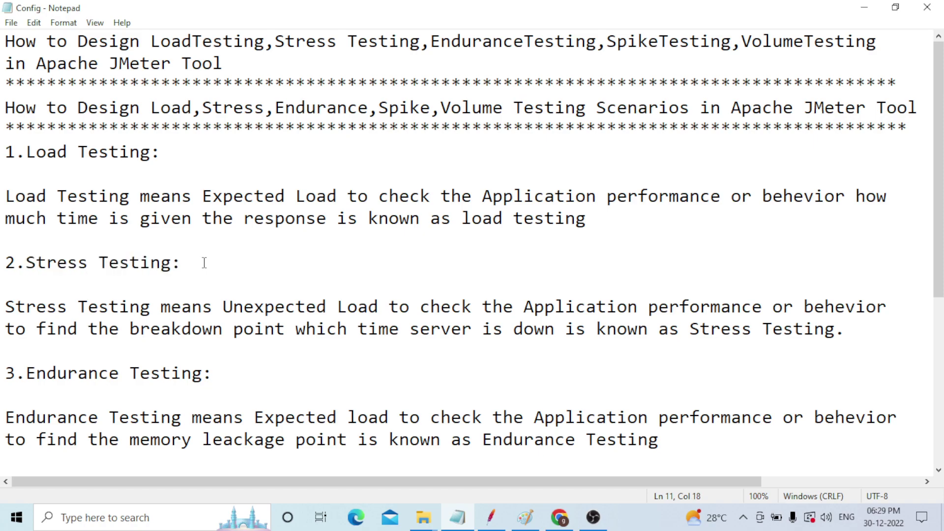
left_click_drag(221, 307, 322, 311)
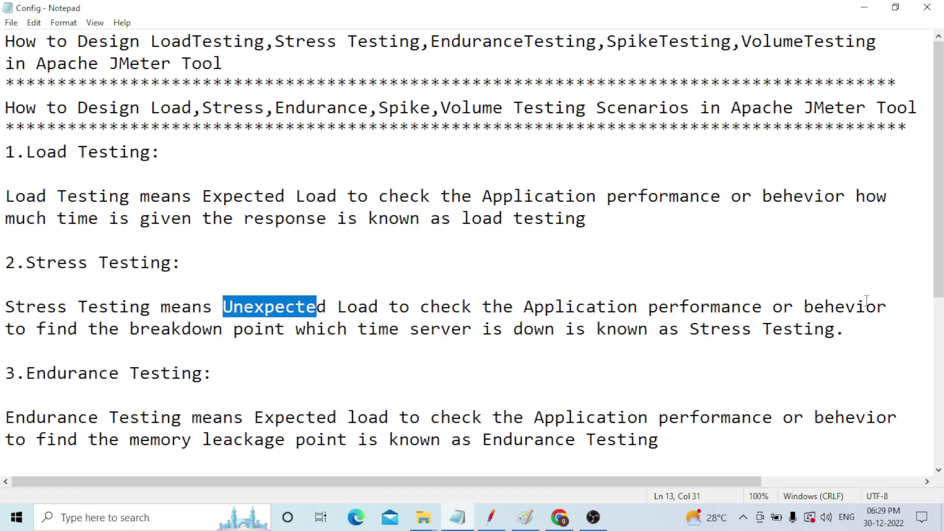
left_click(36, 328)
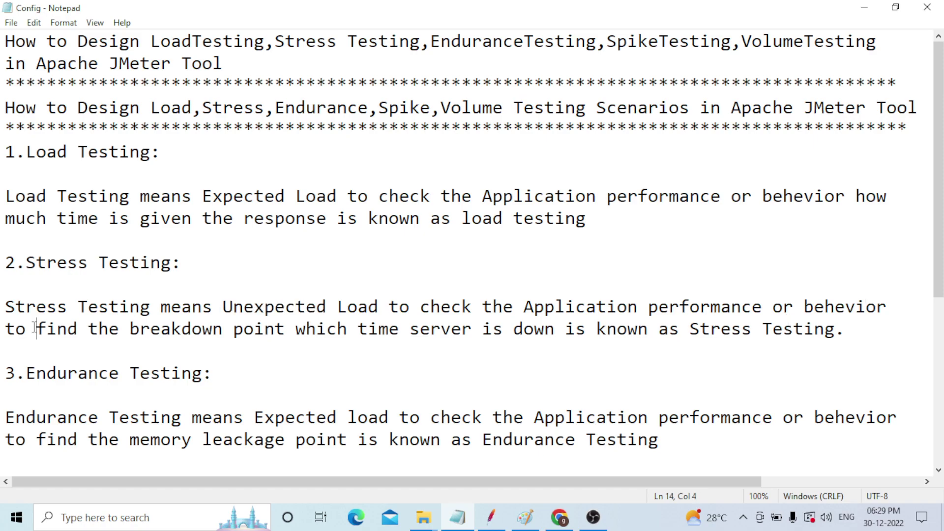
left_click_drag(36, 329, 289, 334)
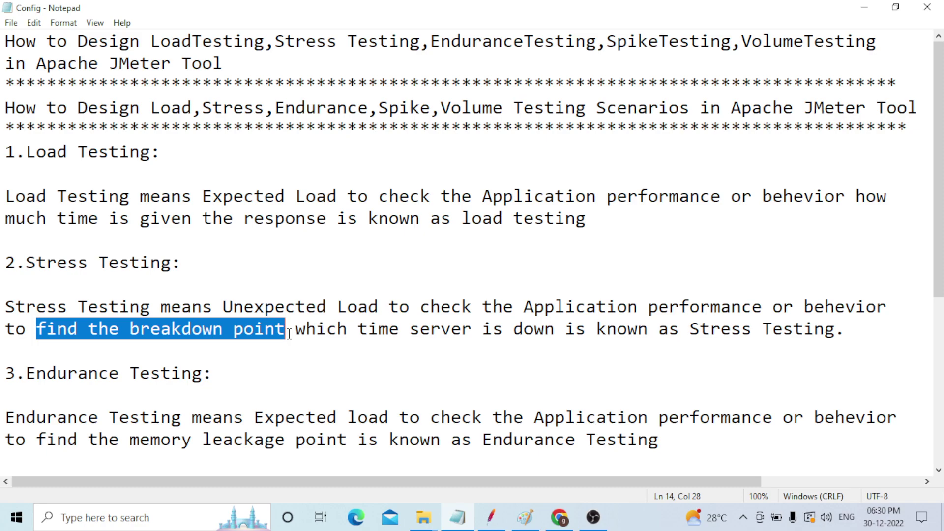
Add "longer duration testing" after the Endurance Testing heading
scroll(296, 277, "down", 4)
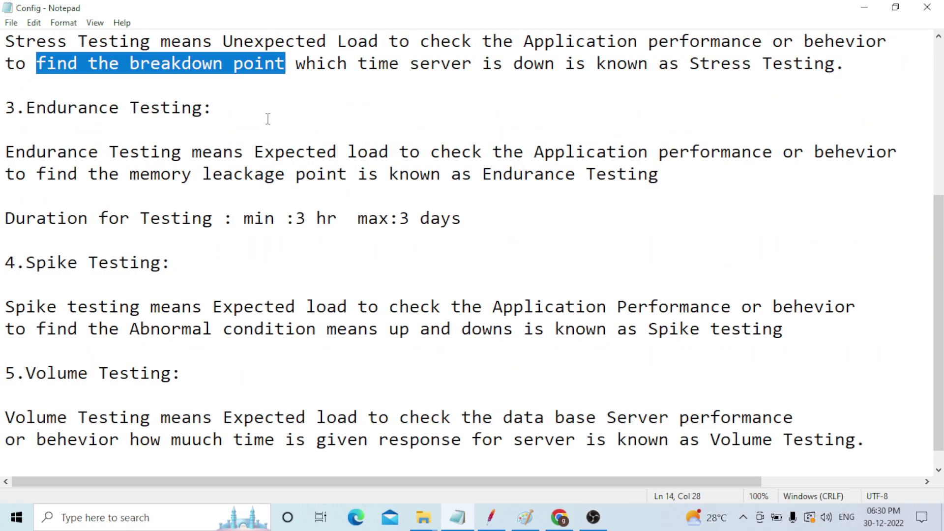
left_click(216, 107)
left_click_drag(216, 108, 25, 106)
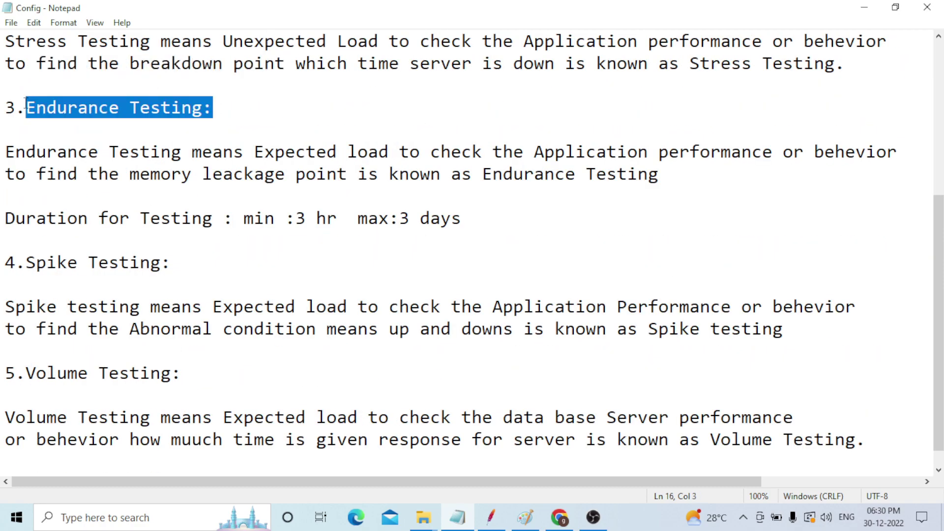
left_click(231, 102)
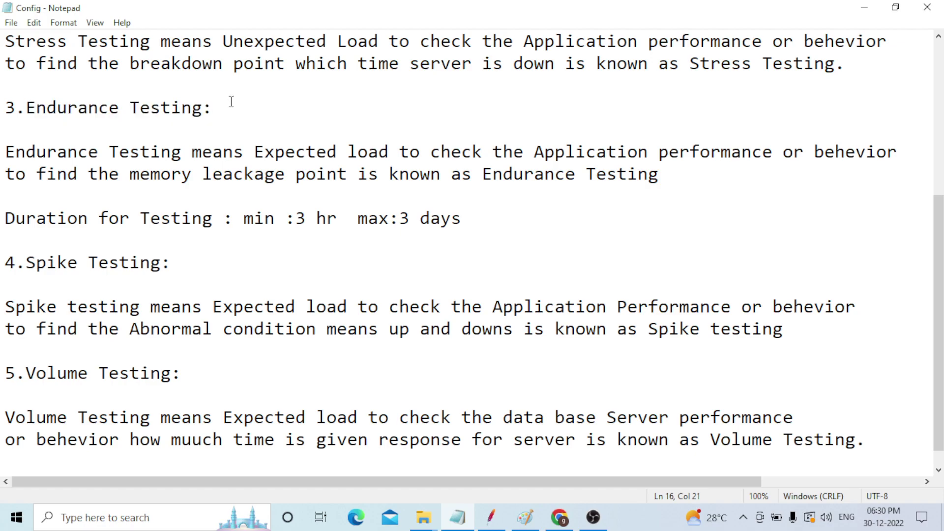
type("longer dura")
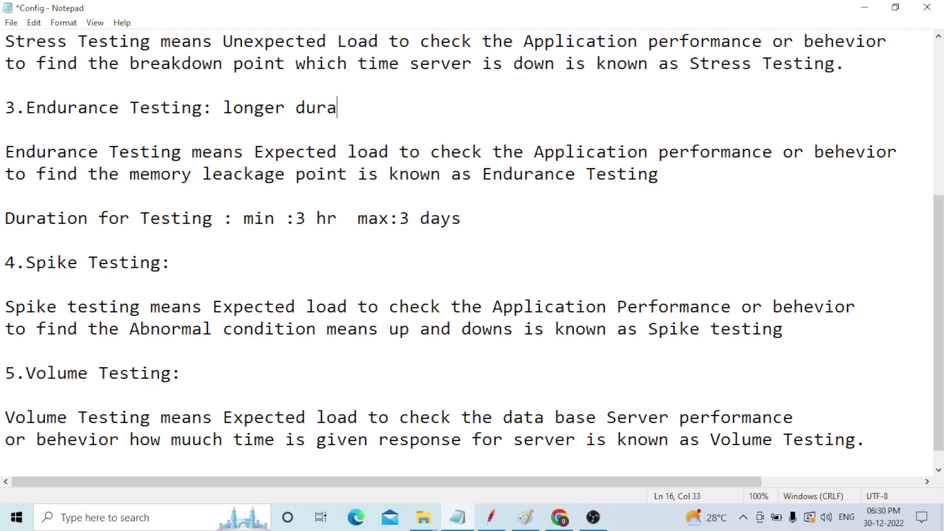
type("tion testing")
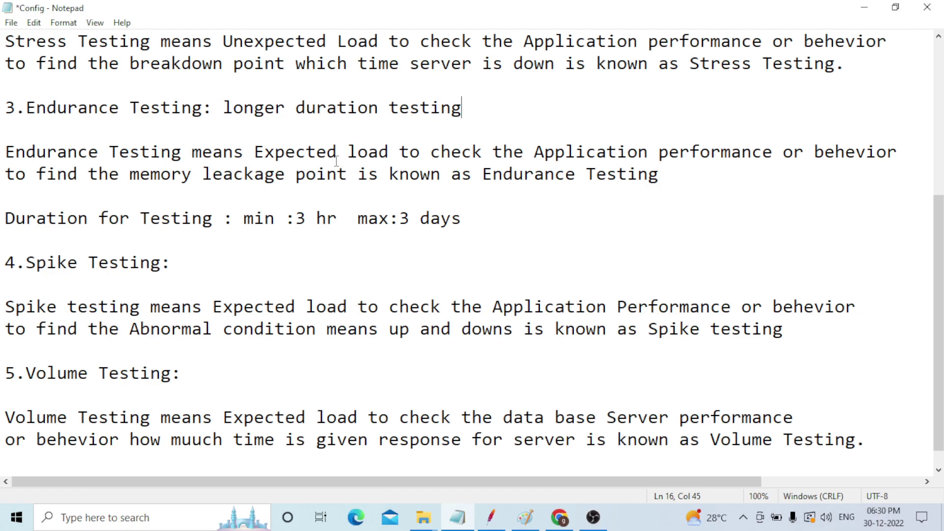
Highlight "Expected load", the memory leakage phrase and the minimum and maximum duration in the Endurance Testing section
left_click_drag(254, 147, 395, 148)
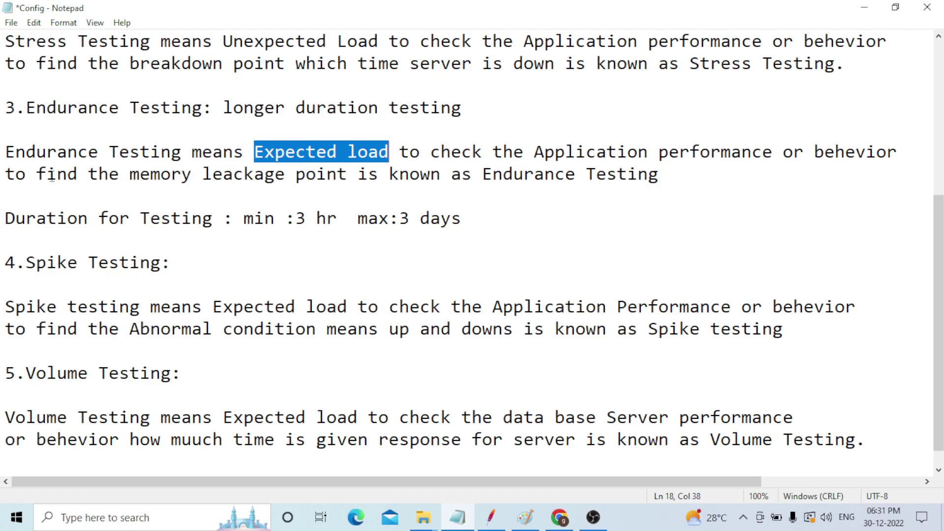
left_click_drag(37, 172, 350, 180)
left_click(350, 179)
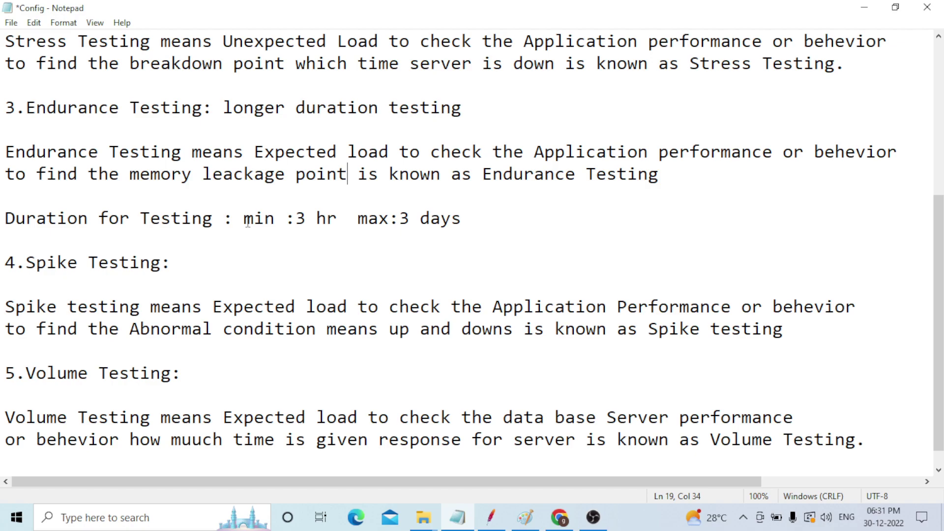
left_click_drag(244, 219, 471, 218)
left_click(471, 219)
left_click(310, 218)
left_click(350, 217)
left_click_drag(244, 218, 468, 222)
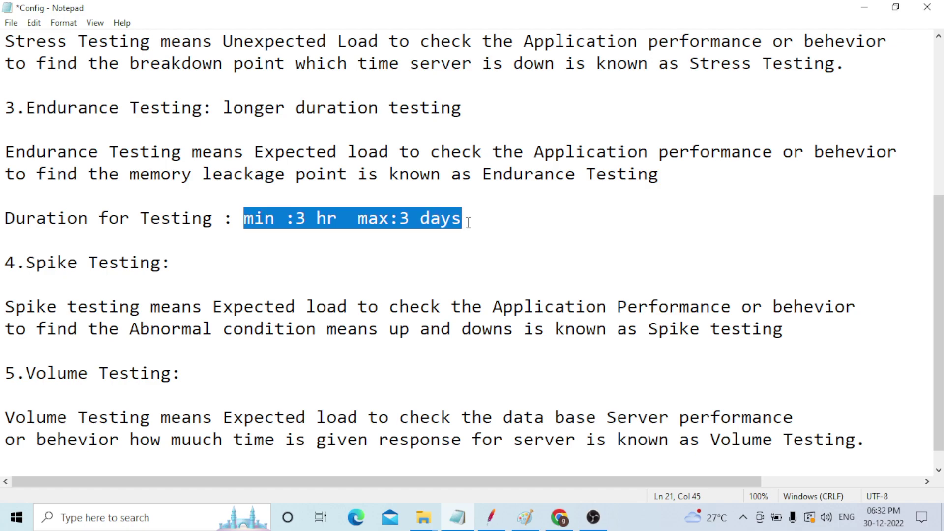
left_click(468, 222)
Highlight the Spike Testing heading and the abnormal condition phrase in its definition
left_click_drag(33, 263, 163, 262)
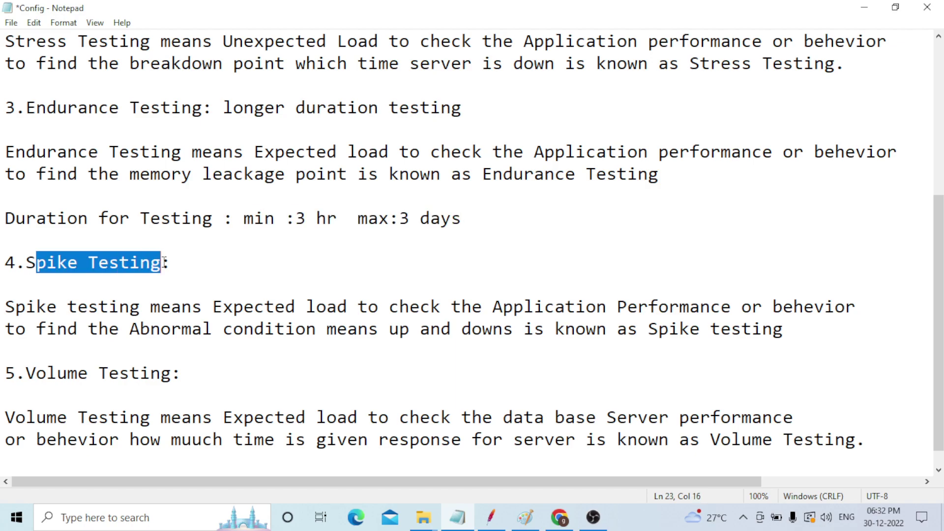
left_click(166, 262)
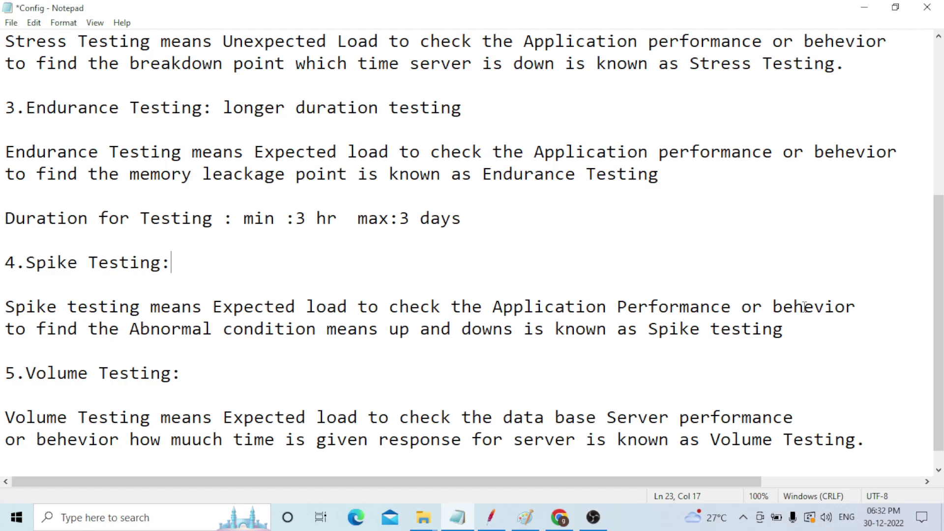
left_click_drag(35, 329, 307, 328)
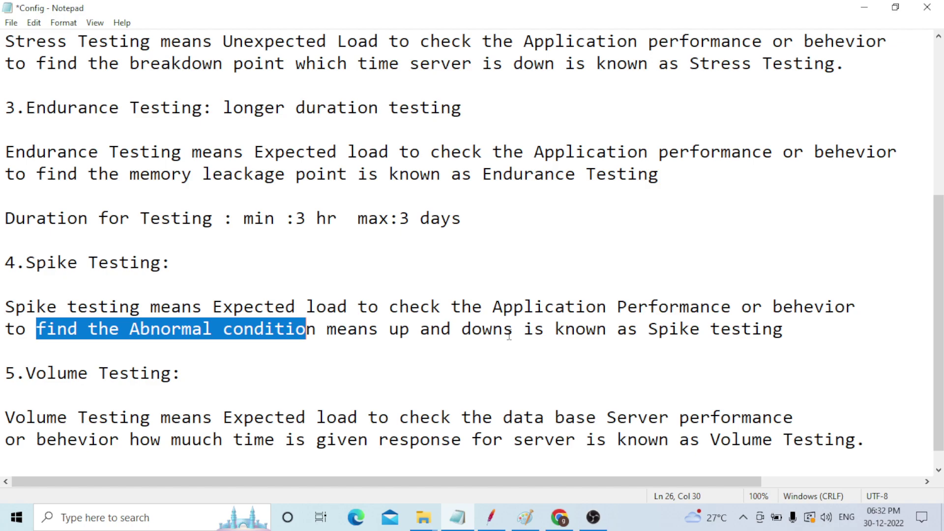
left_click(790, 328)
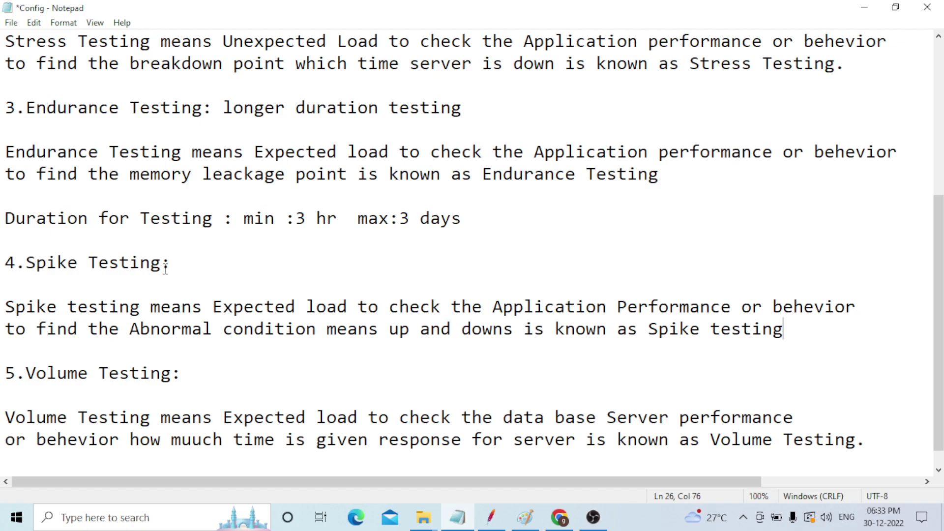
Change the misspelled word before "time" in the Volume Testing definition to "mutch"
scroll(302, 339, "down", 1)
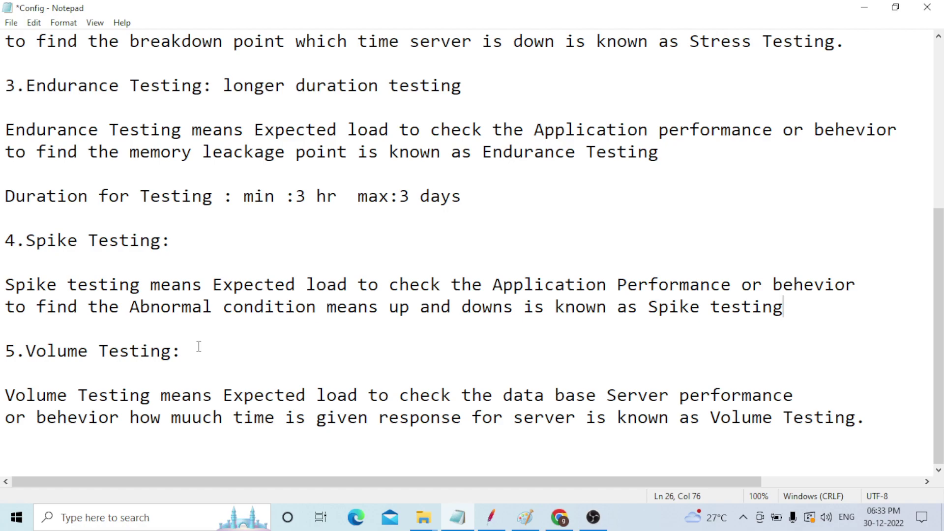
left_click(203, 417)
key("BackSpace")
type("t")
Highlight the Volume Testing heading and "Expected load" in its definition
left_click(27, 350)
left_click_drag(27, 350, 173, 350)
left_click_drag(222, 391, 358, 399)
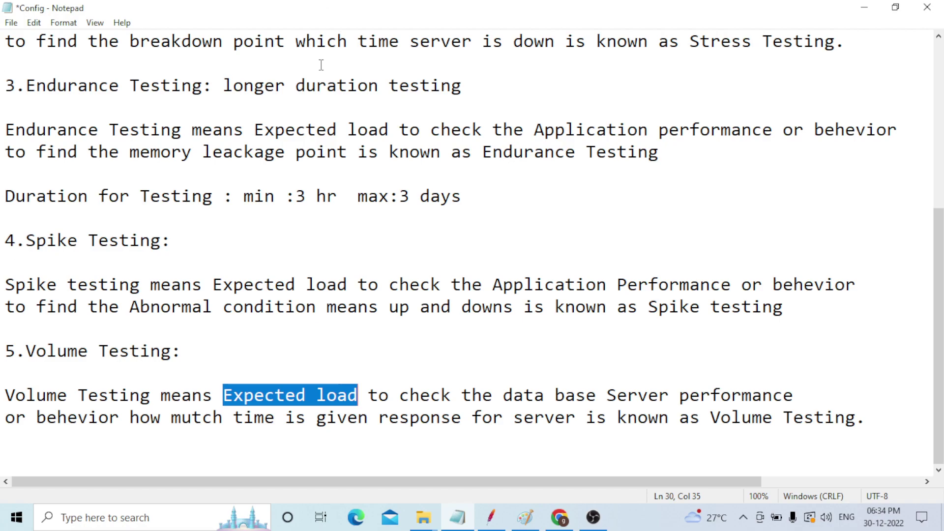
Review all five testing type definitions in the notes, from Load Testing through Volume Testing
scroll(177, 356, "up", 4)
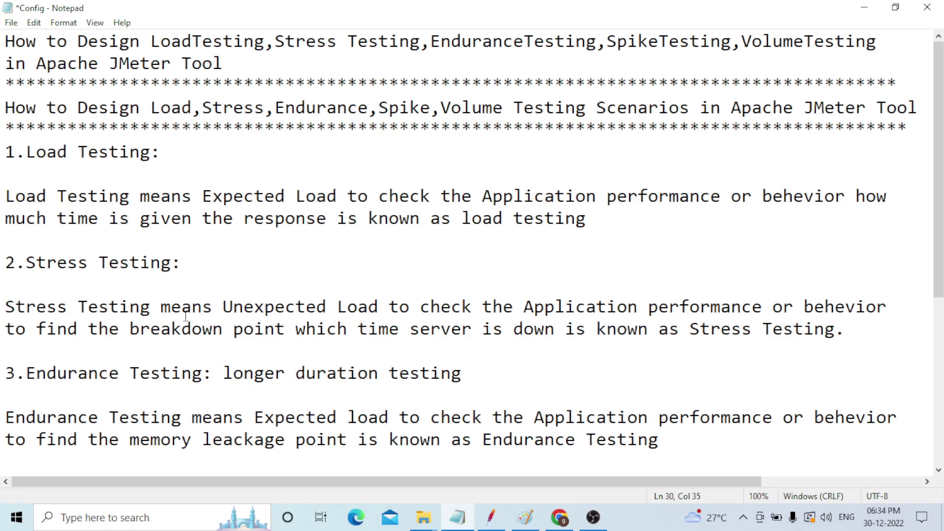
scroll(181, 350, "down", 2)
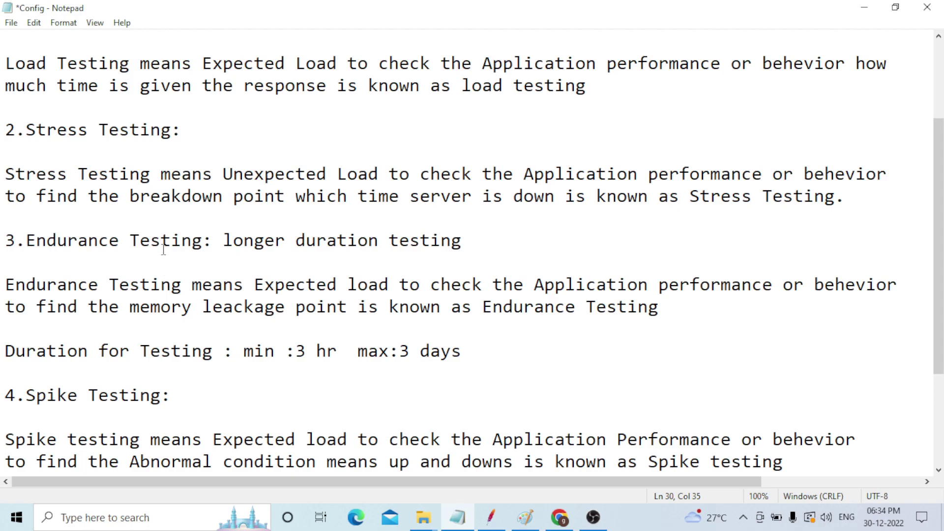
scroll(162, 404, "down", 2)
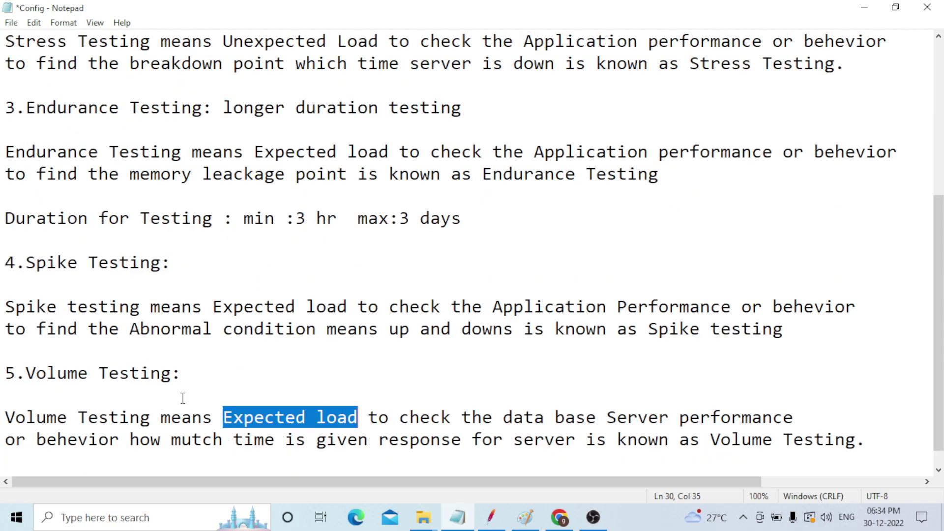
scroll(192, 390, "up", 2)
scroll(194, 390, "up", 2)
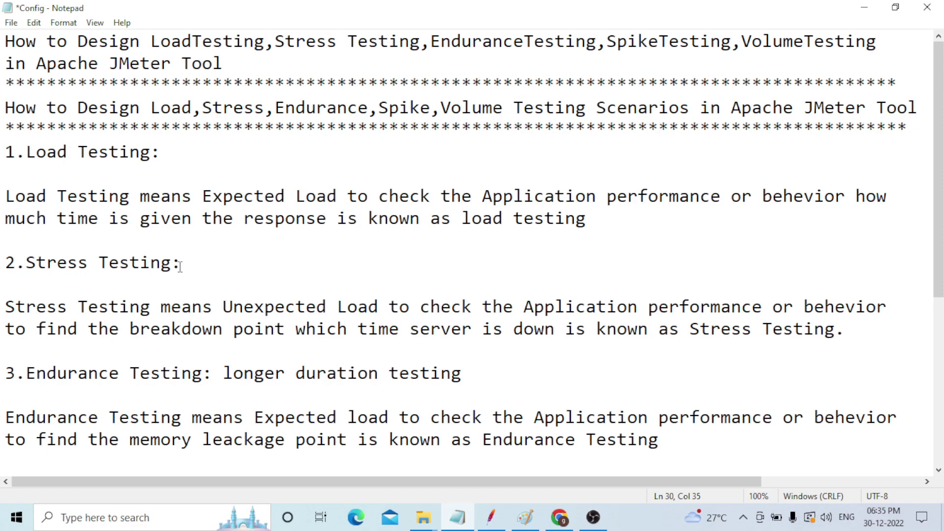
scroll(180, 267, "down", 4)
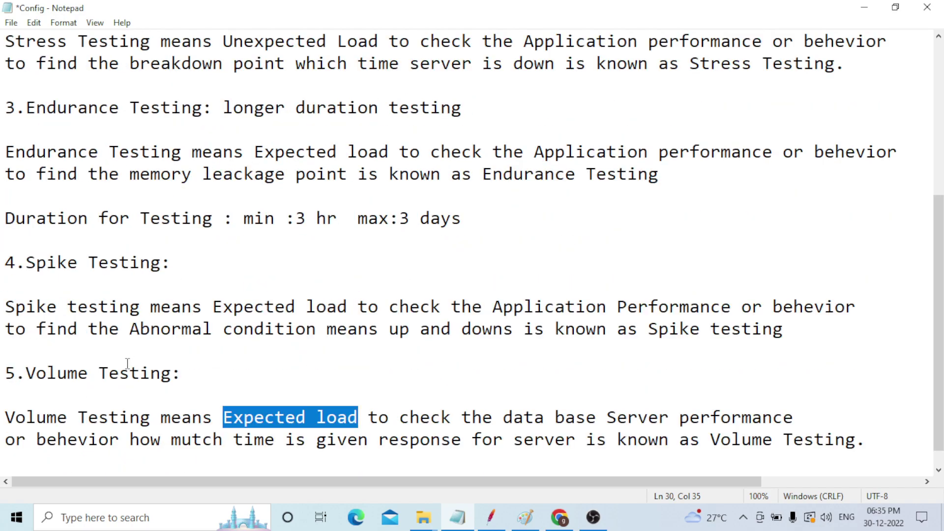
left_click(868, 440)
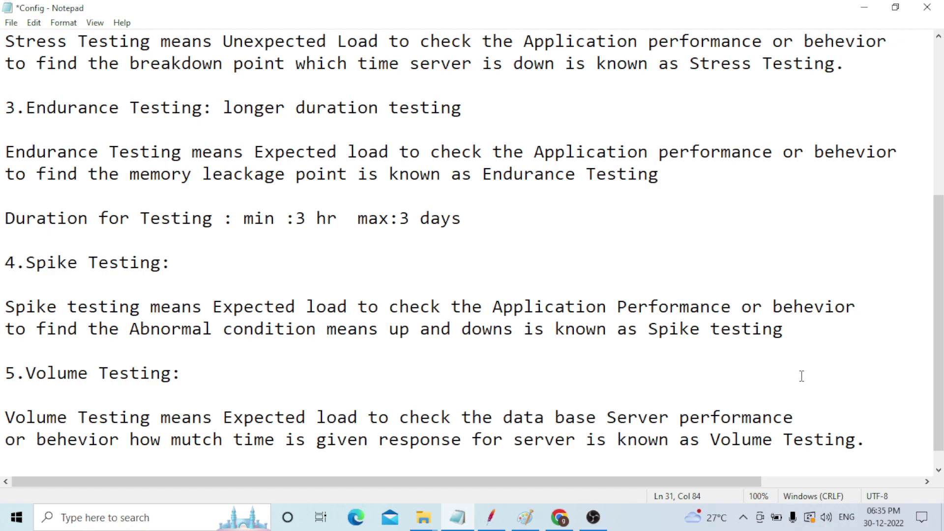
scroll(389, 375, "up", 4)
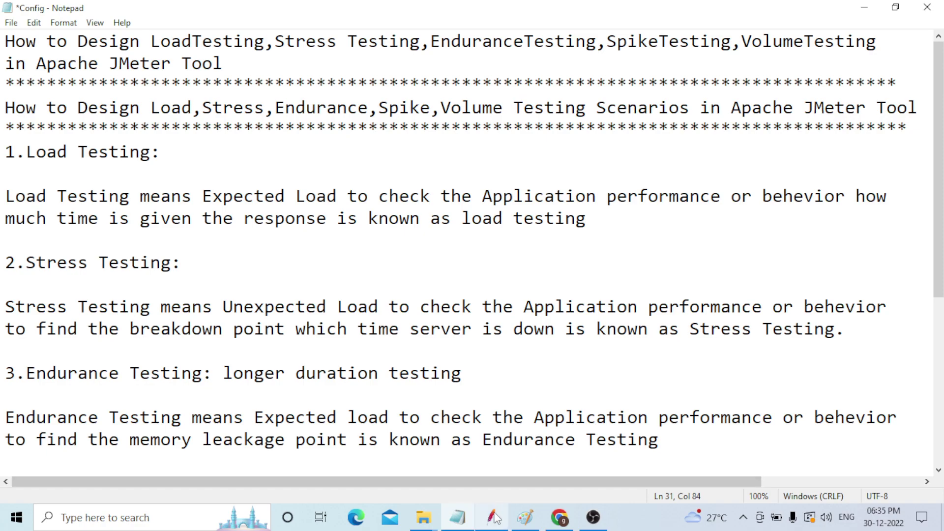
Switch to Apache JMeter and look through the thread group types that can be added to the Test Plan
mouse_move(493, 516)
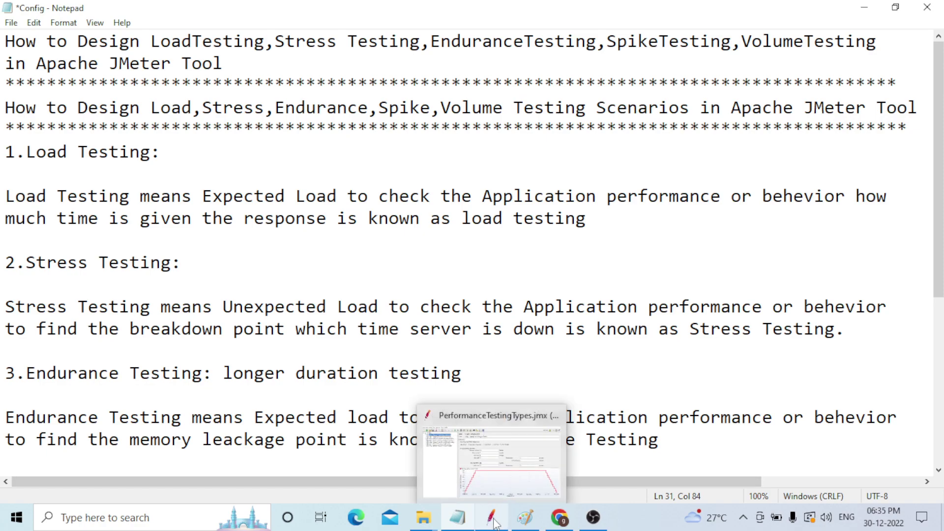
left_click(492, 465)
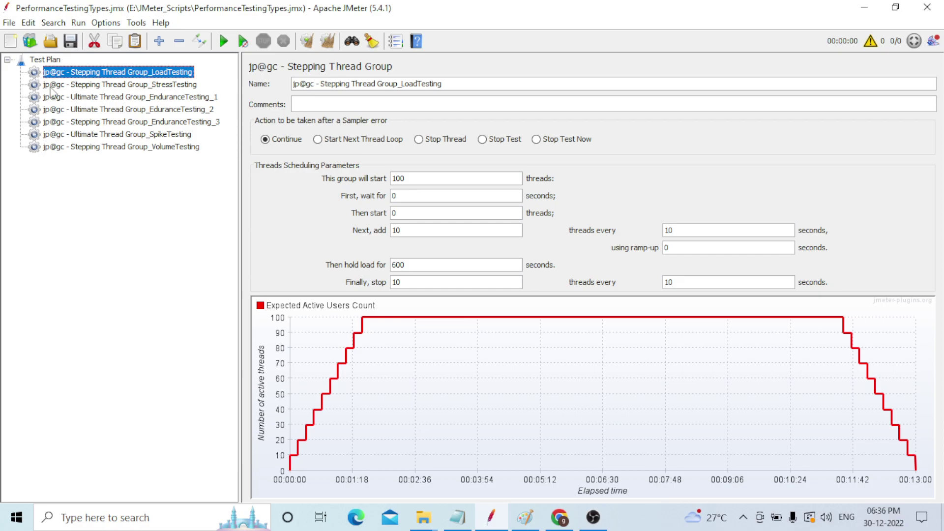
left_click(46, 60)
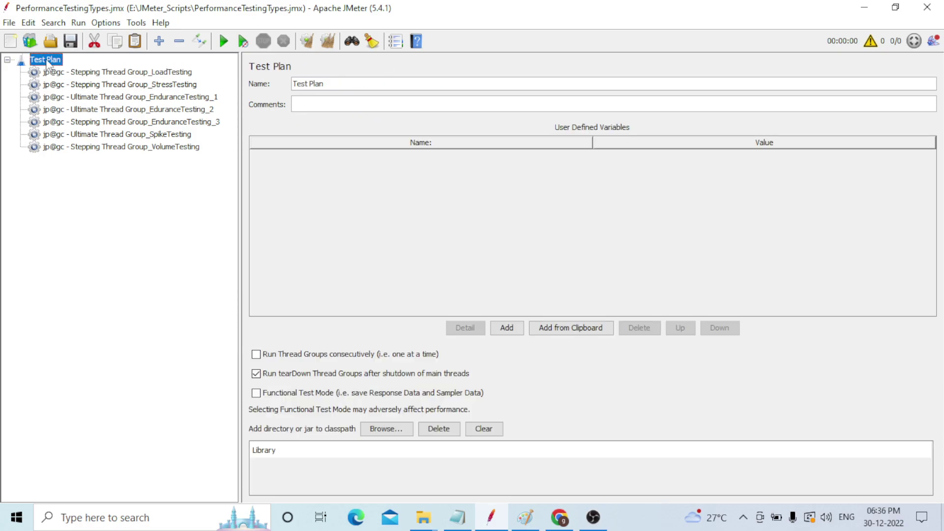
right_click(48, 64)
mouse_move(105, 72)
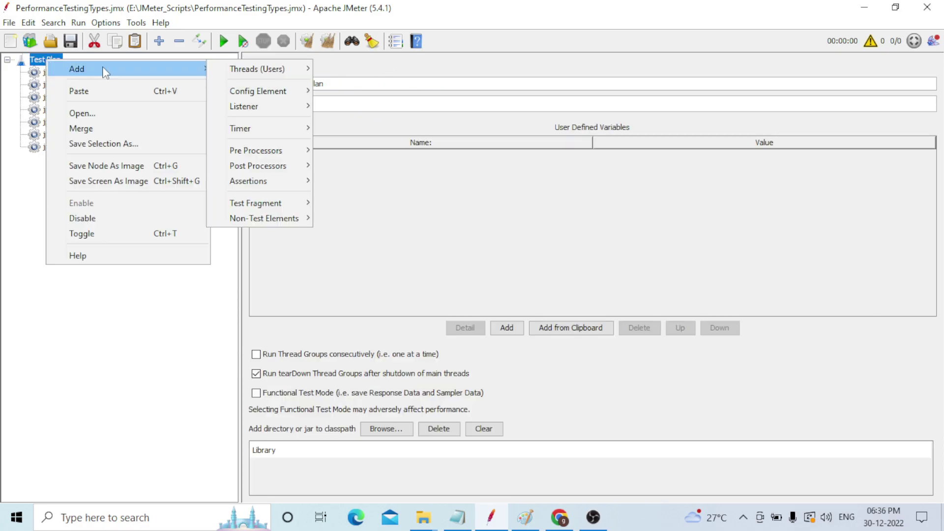
mouse_move(252, 67)
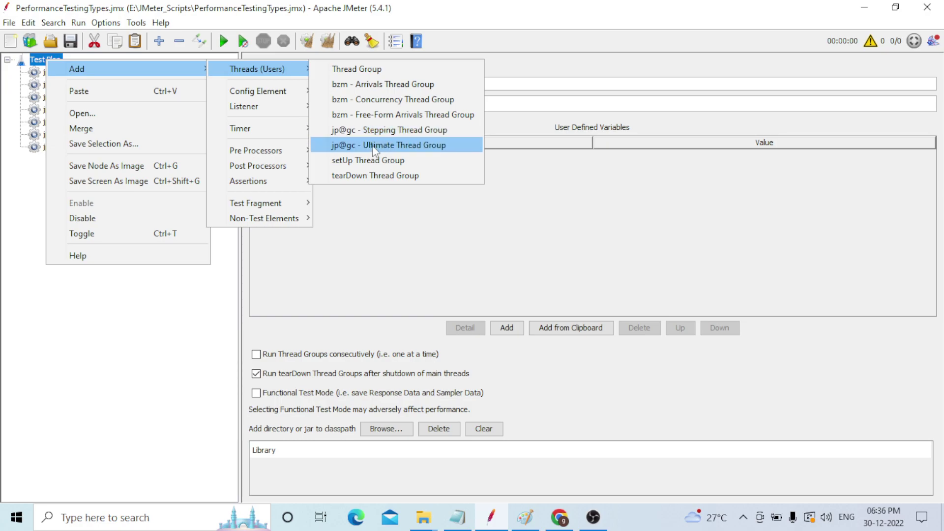
left_click(128, 341)
left_click(150, 514)
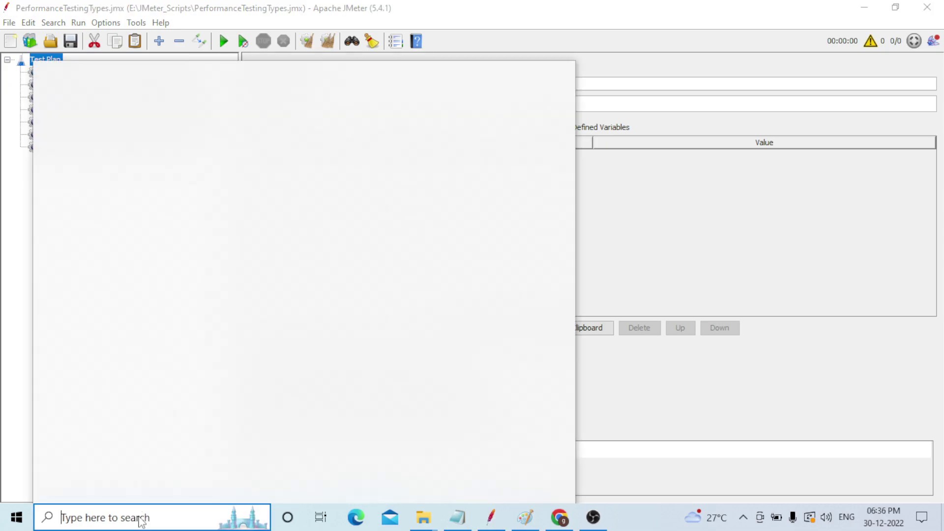
type("goo")
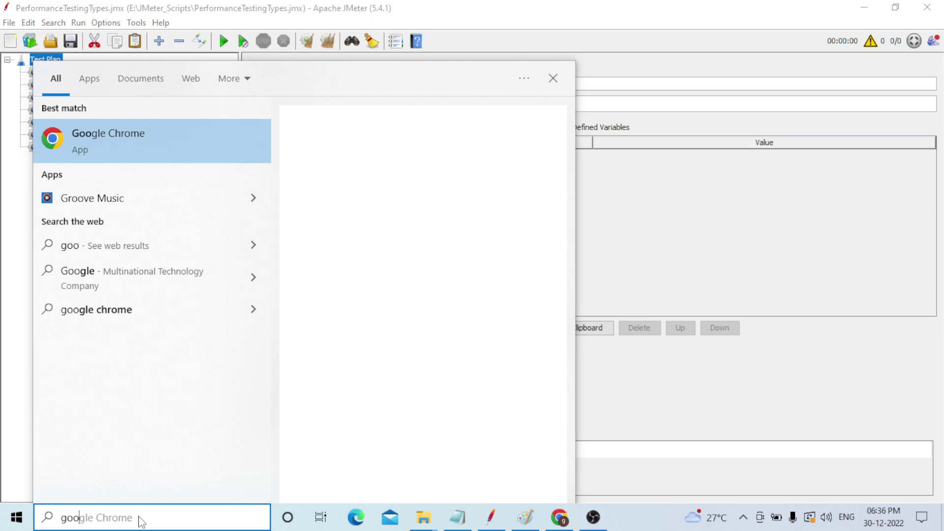
key("Return")
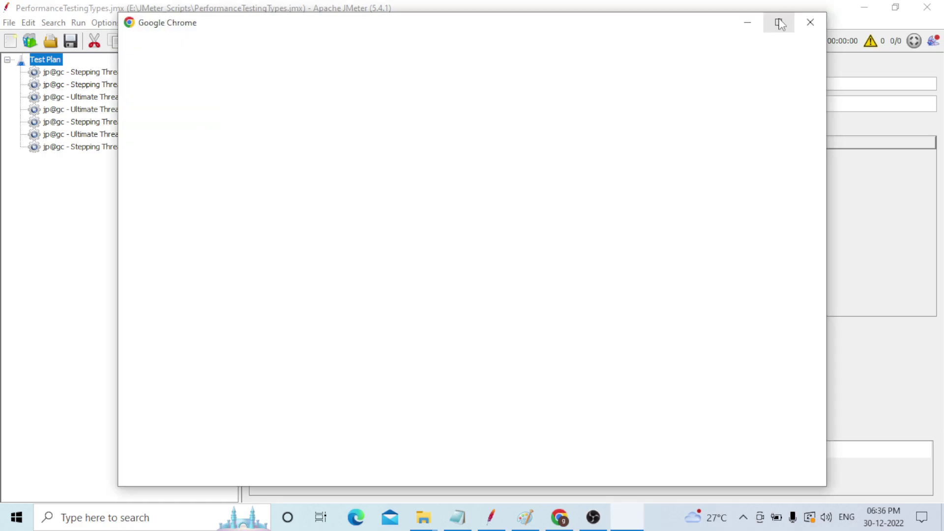
left_click(779, 22)
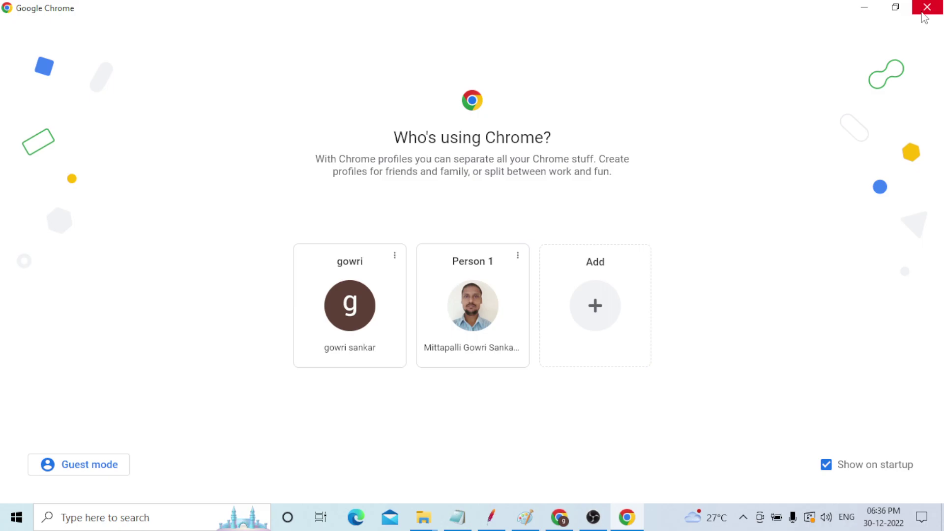
left_click(923, 14)
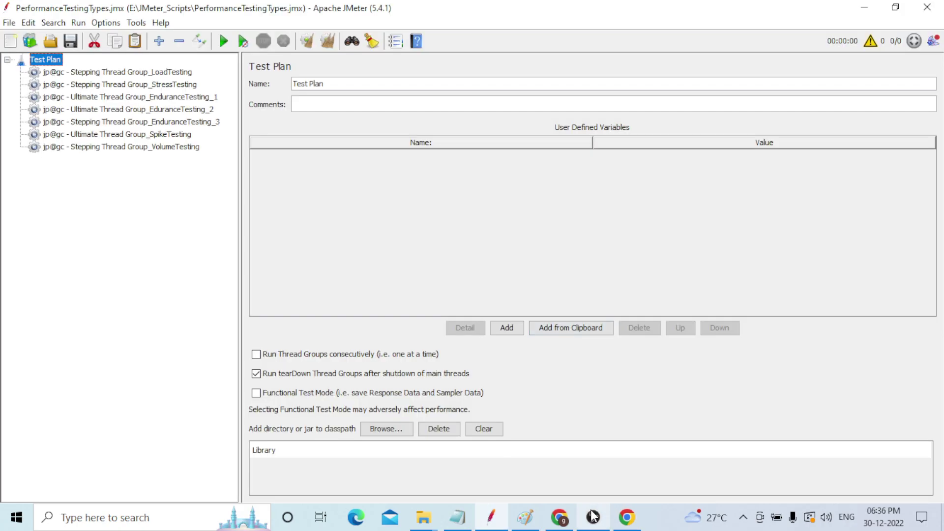
Switch to Chrome, search Google for "download jmeter plugin manager", and open the Plugins Manager documentation on jmeter-plugins.org
mouse_move(555, 522)
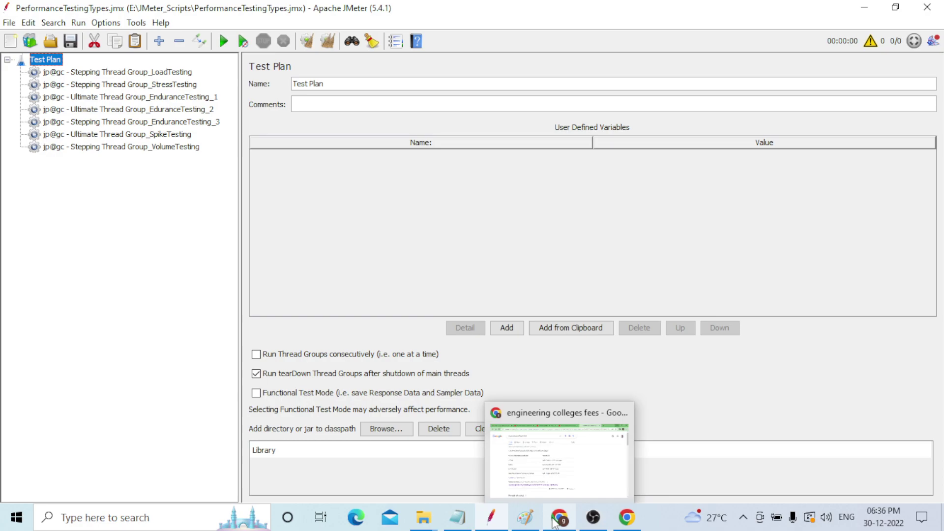
left_click(555, 522)
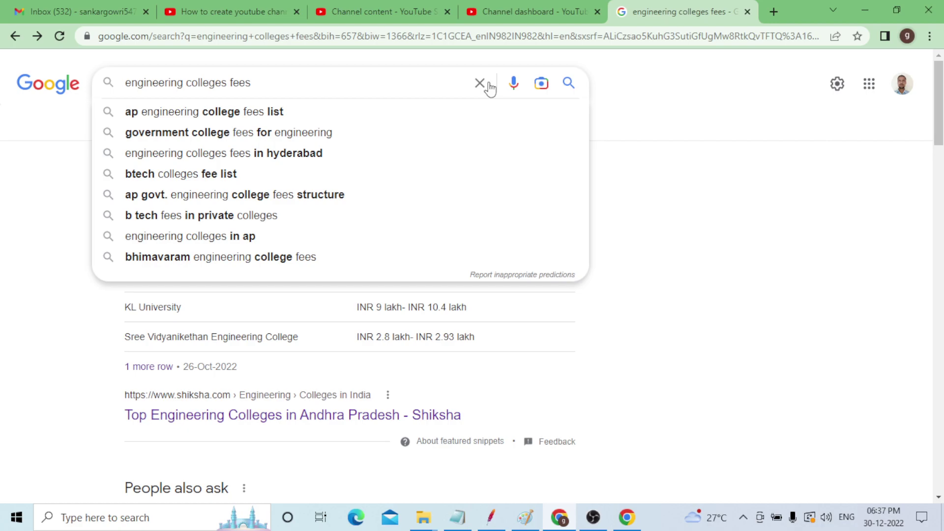
left_click(480, 83)
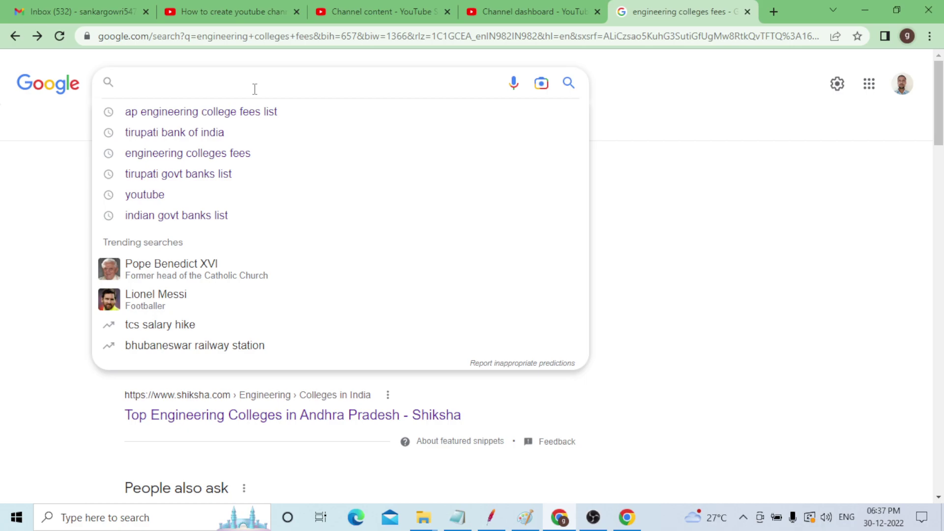
type("download")
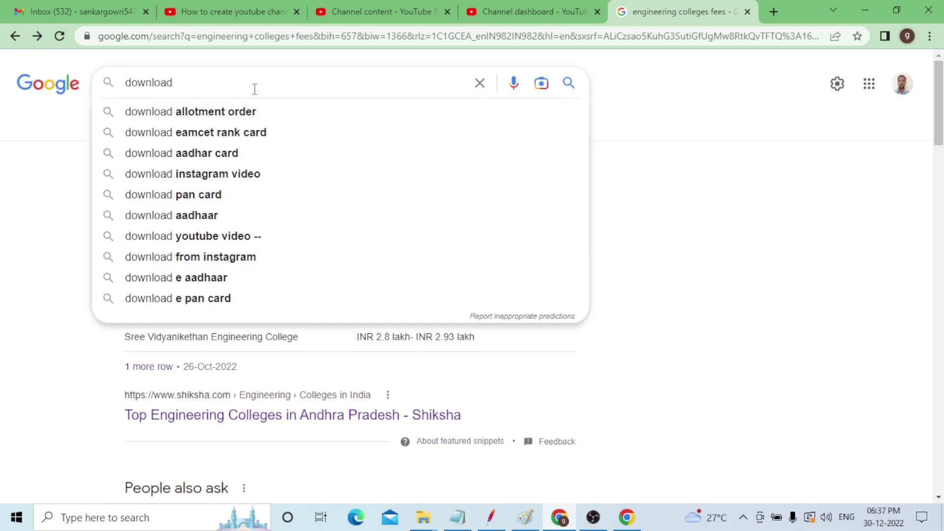
type(" jmeter plugin manager")
key("Return")
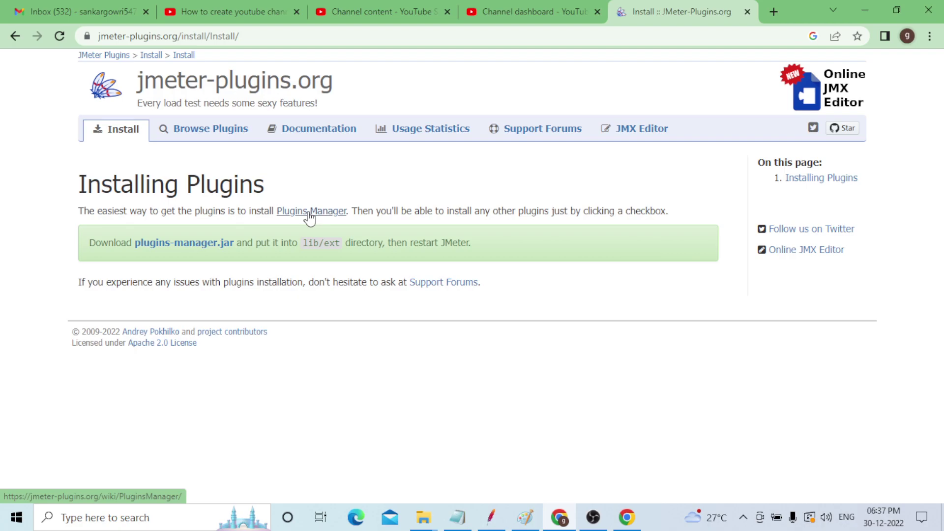
left_click(311, 211)
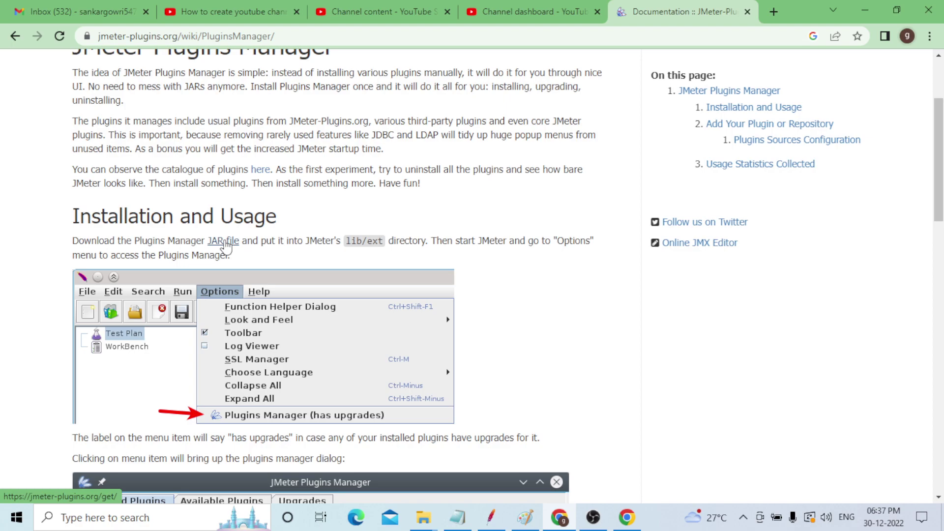
Switch to File Explorer and open the nested apache-jmeter-5.4.1 folder on Local Disk (E:)
left_click(423, 518)
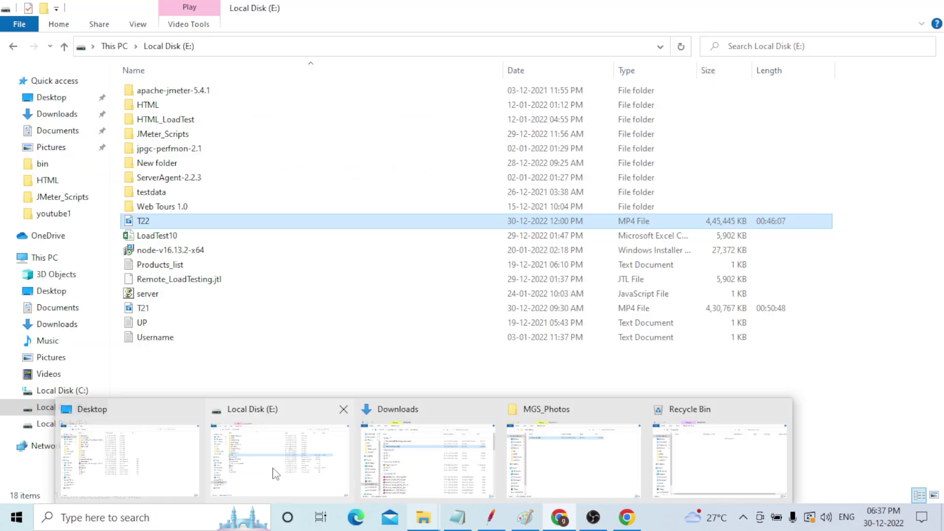
left_click(275, 473)
double_click(217, 93)
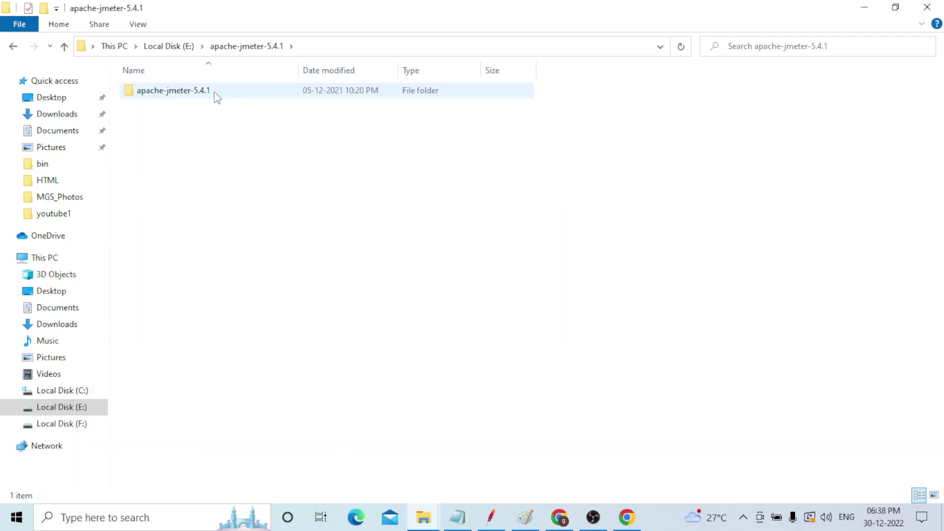
double_click(217, 96)
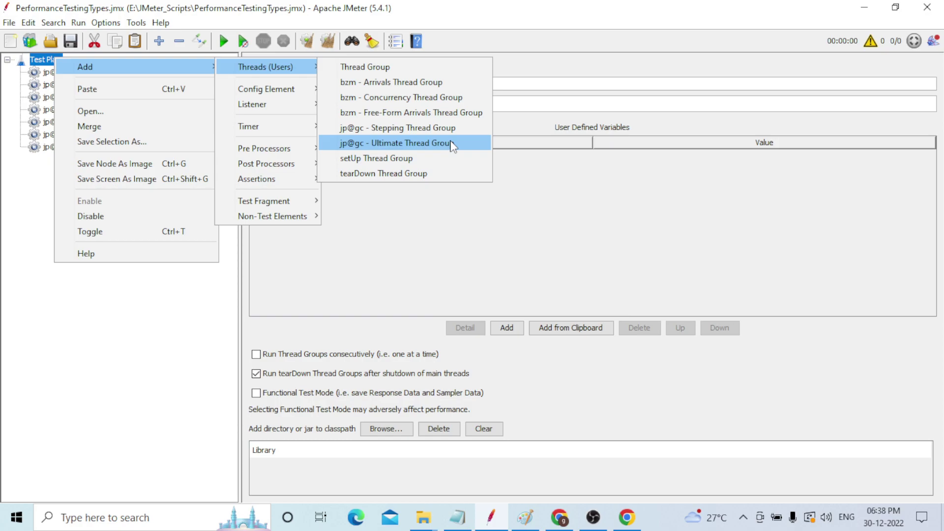
Back in JMeter, examine the start threads and hold load settings of the LoadTesting Stepping Thread Group
key("Escape")
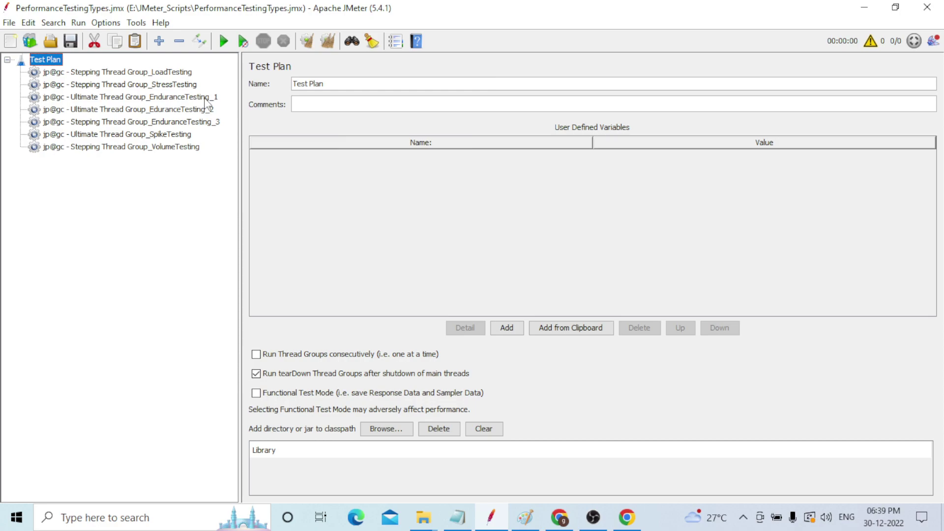
left_click(189, 73)
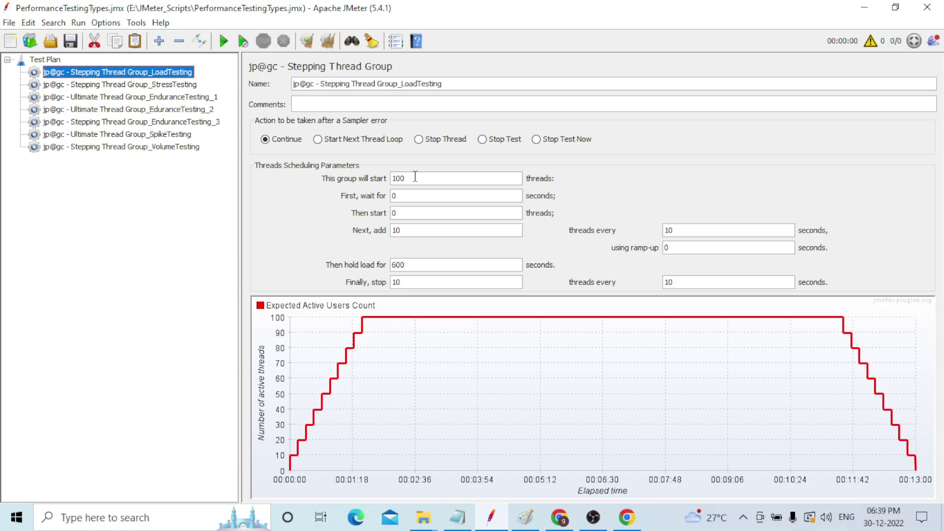
left_click(417, 214)
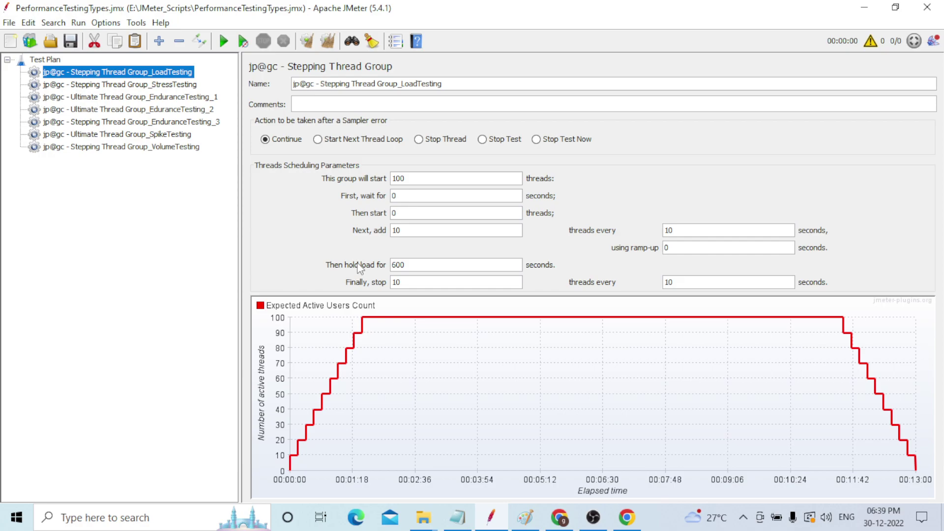
left_click(409, 266)
Examine the StressTesting Stepping Thread Group's scheduling parameters, from the total thread count through the hold load and stop settings
left_click(120, 84)
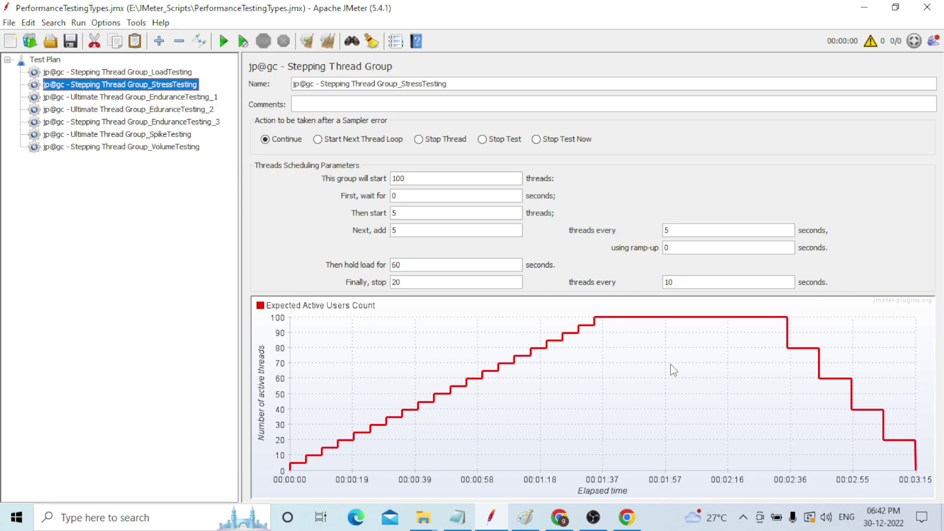
left_click(416, 180)
left_click(409, 196)
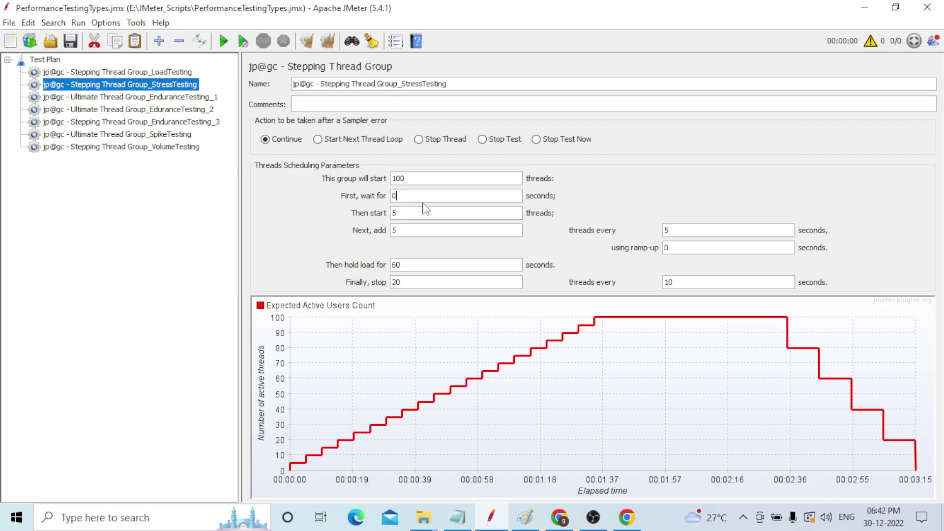
left_click(406, 228)
left_click(402, 266)
left_click(403, 280)
View the VolumeTesting Stepping Thread Group, and examine the thread count, ramp-up and hold load of EnduranceTesting_3
left_click(134, 150)
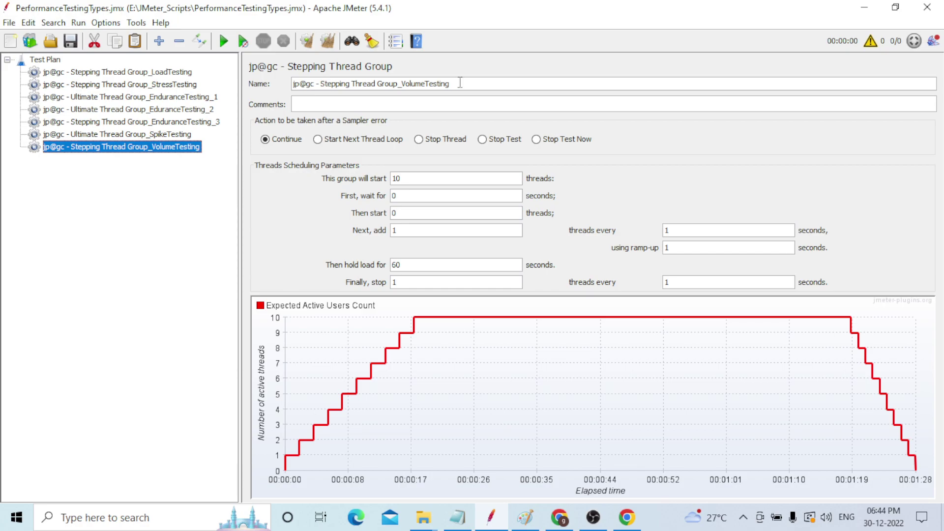
left_click(100, 123)
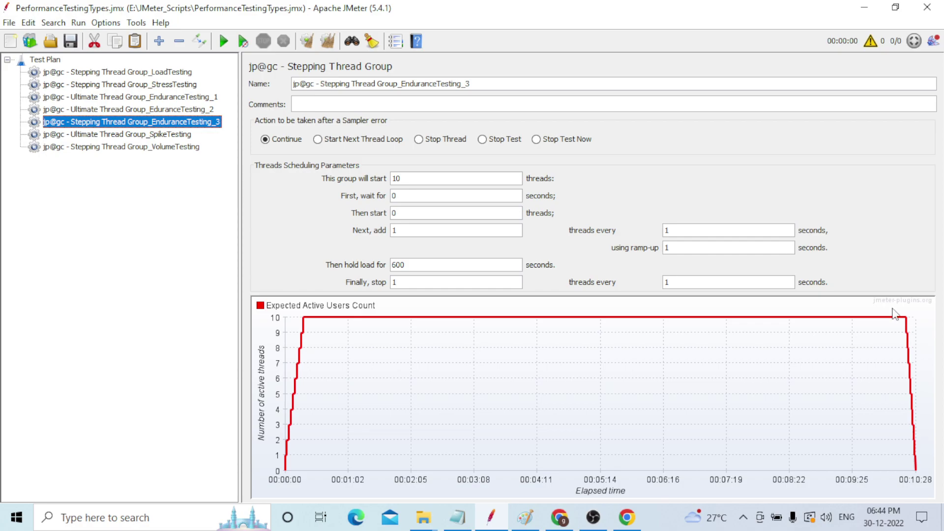
left_click(414, 264)
left_click(408, 178)
left_click(695, 248)
left_click(415, 265)
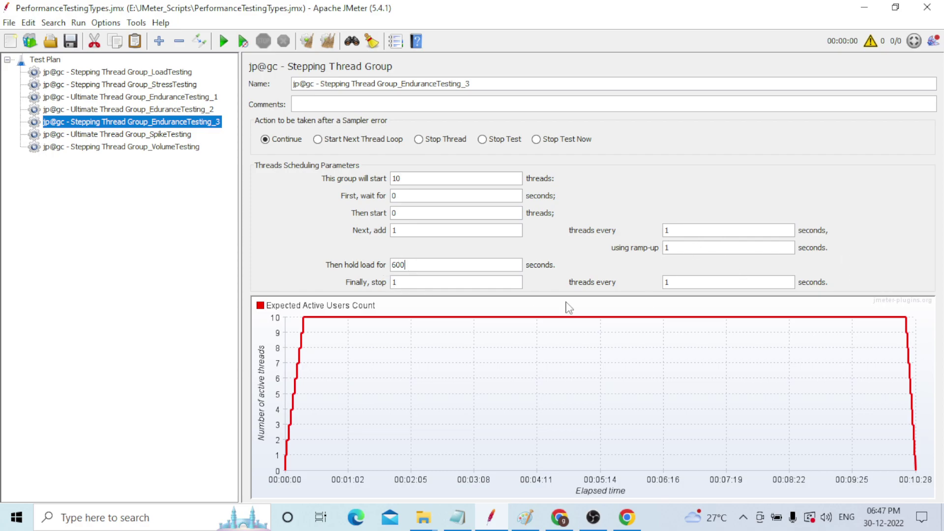
left_click(417, 265)
Examine the EnduranceTesting_1 threads schedule and the first three rows of the EduranceTesting_2 Ultimate Thread Group schedule
left_click(107, 98)
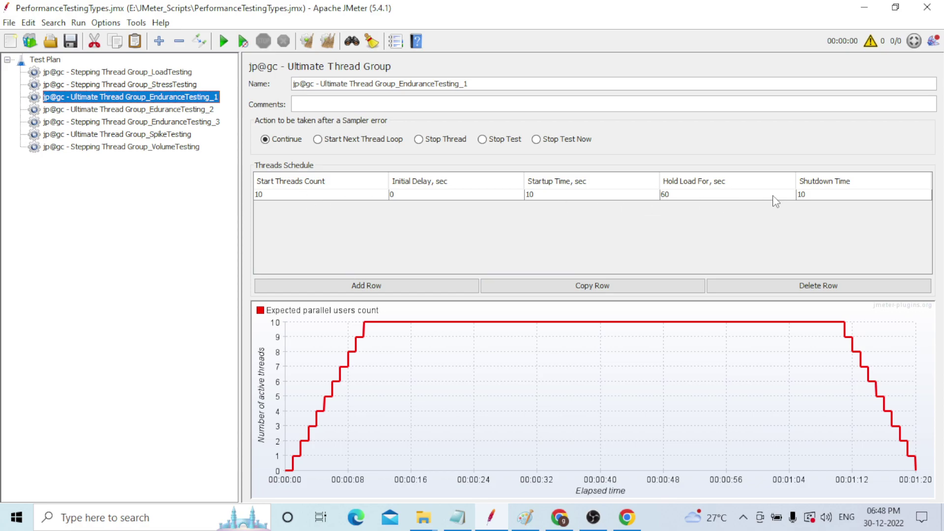
left_click(163, 112)
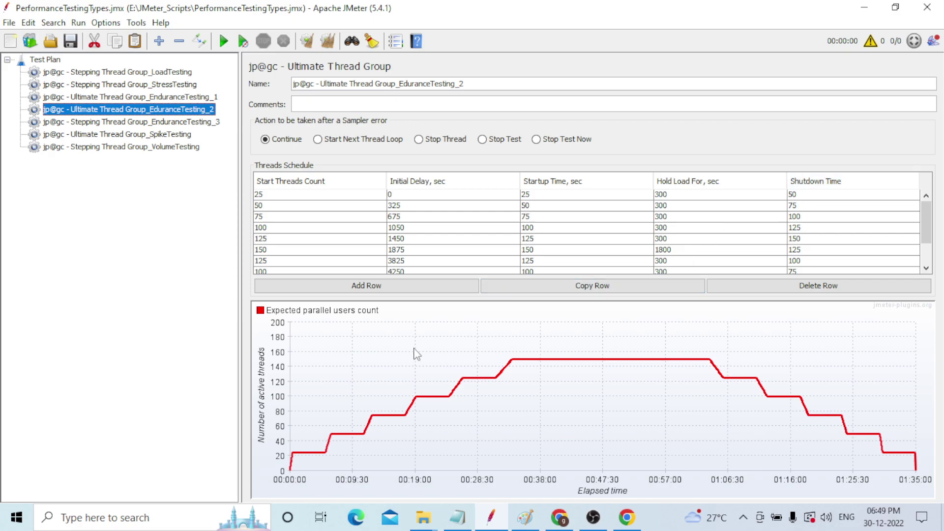
left_click(270, 196)
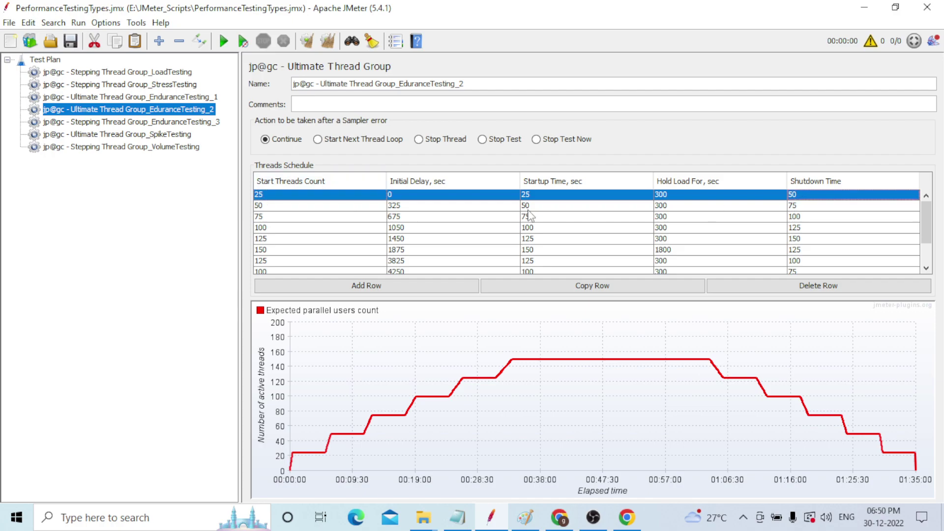
left_click(288, 205)
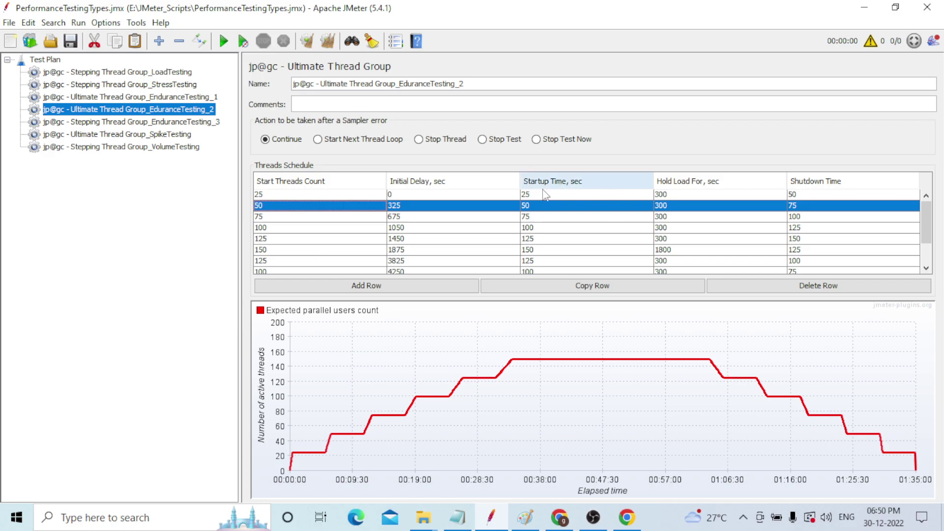
left_click(551, 207)
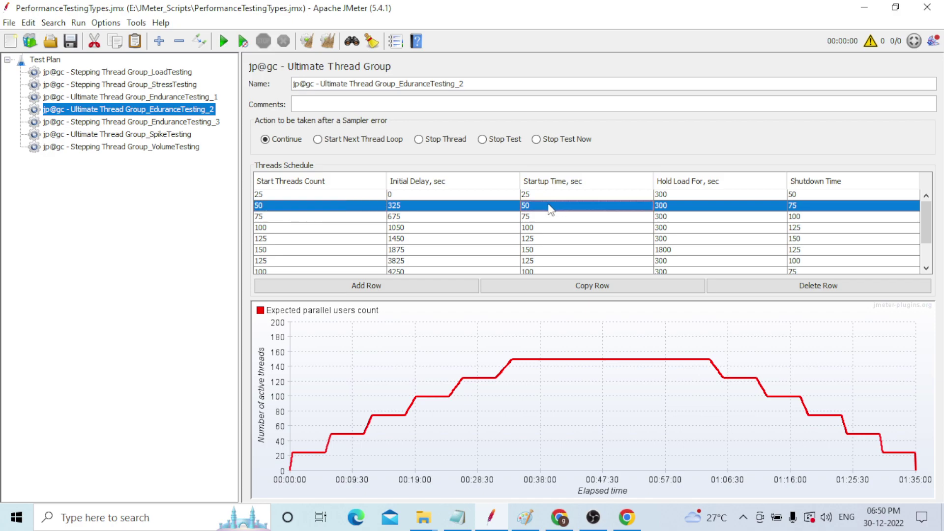
left_click(405, 206)
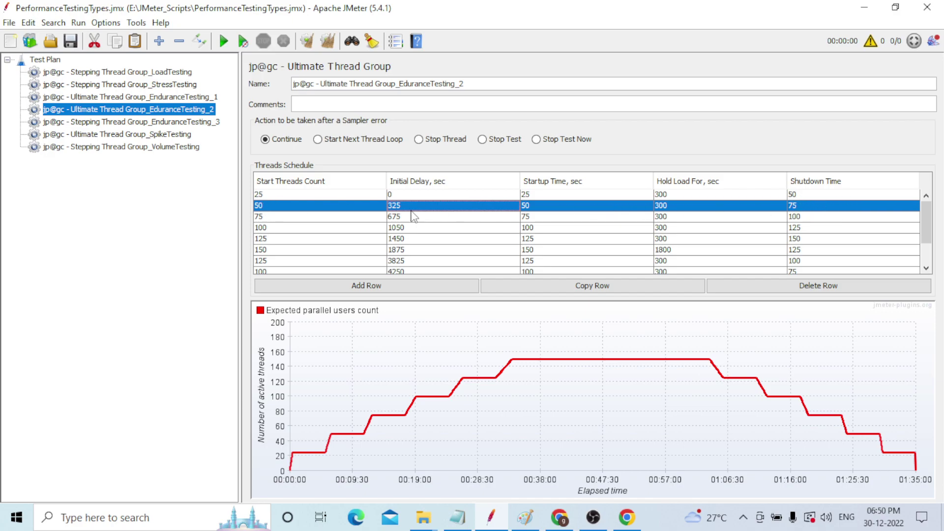
left_click(328, 218)
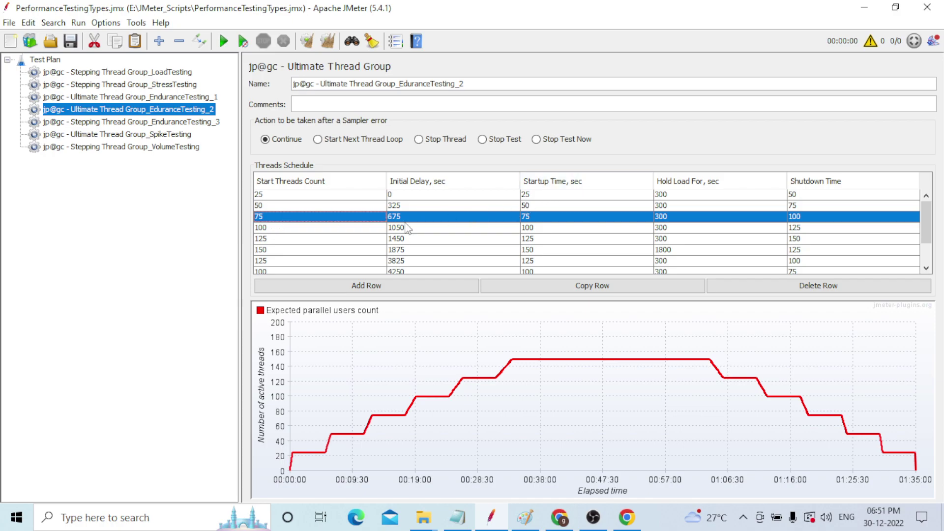
left_click(532, 217)
left_click(409, 219)
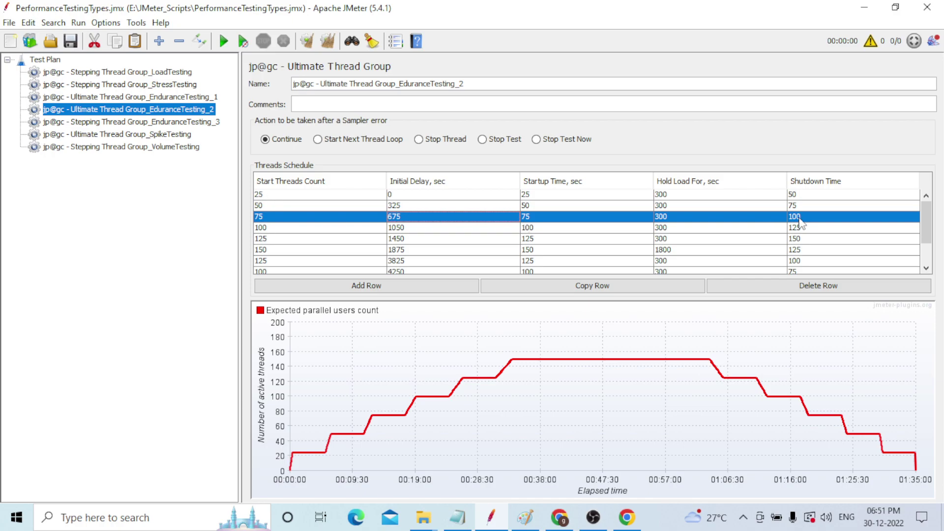
Examine the fourth to sixth rows of the EduranceTesting_2 threads schedule, covering the climb to the peak load
left_click(358, 228)
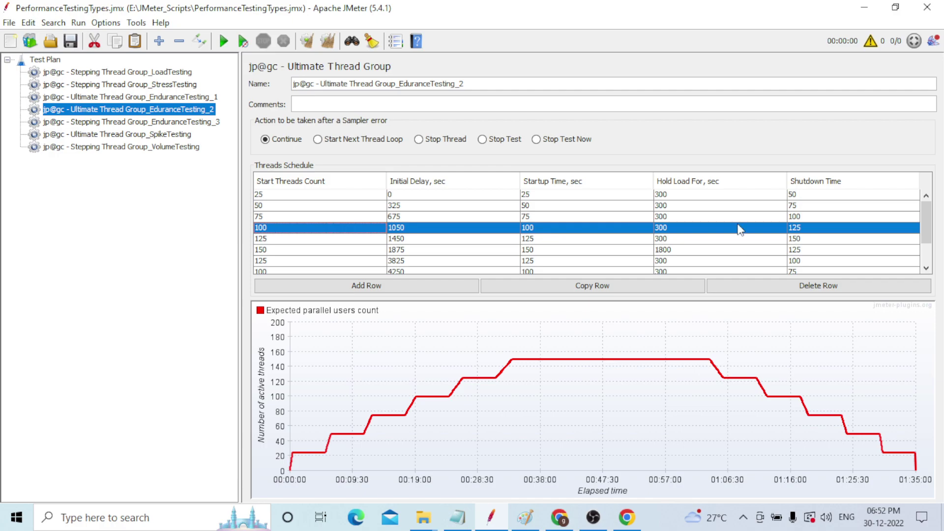
left_click(762, 239)
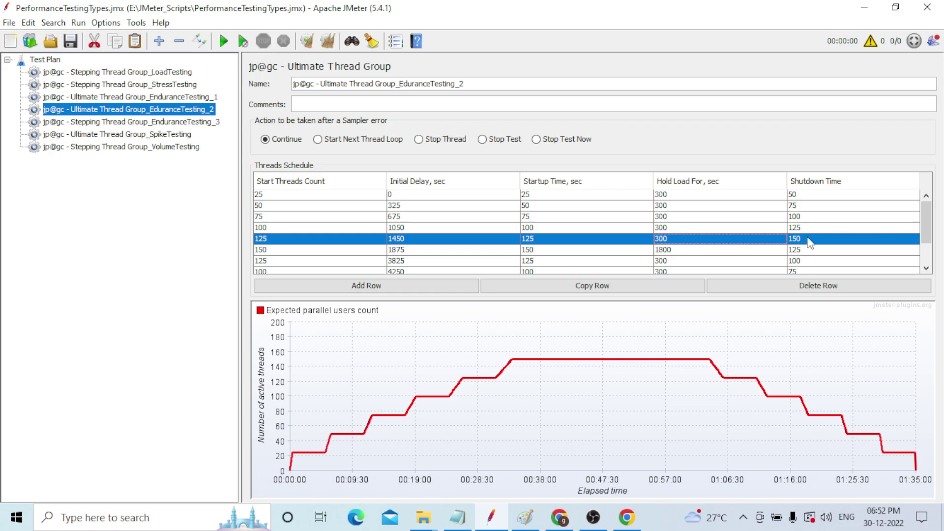
left_click(280, 251)
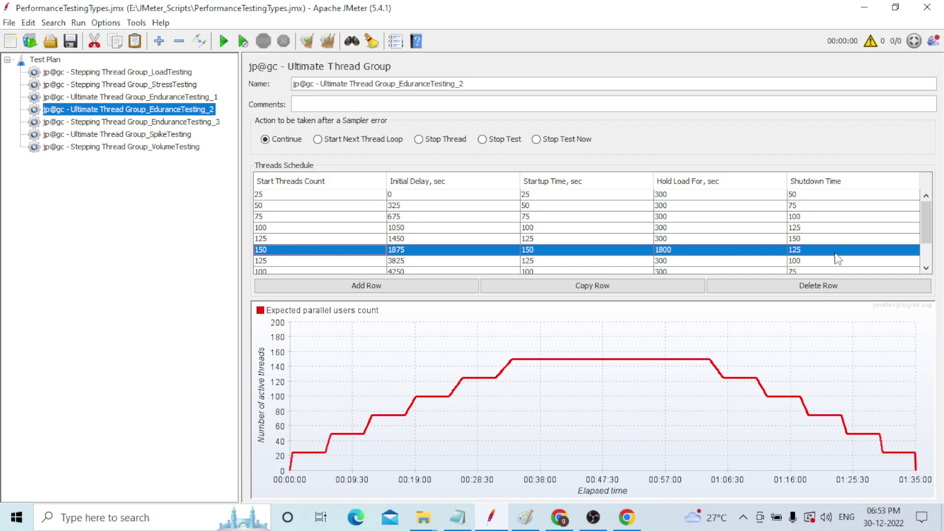
Examine the ramp-down rows of the EduranceTesting_2 threads schedule, from the row after the peak load to the last row
scroll(805, 224, "down", 1)
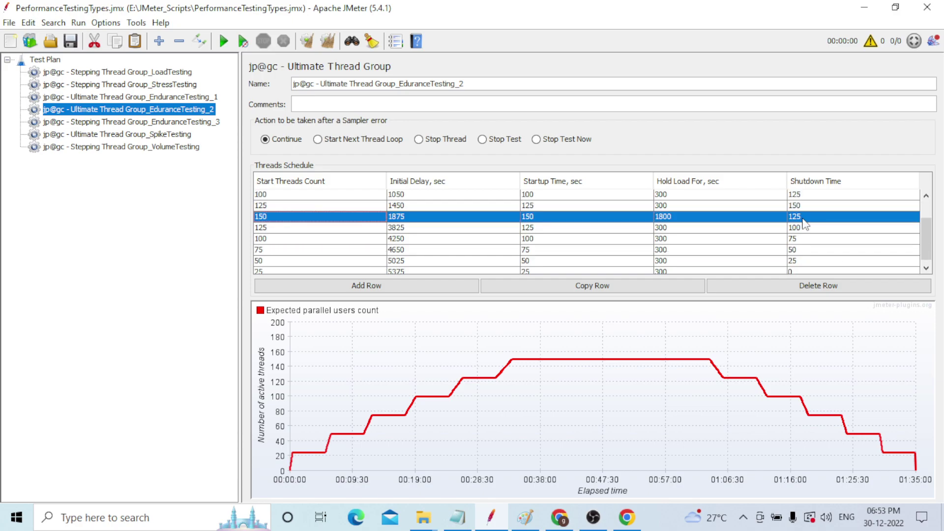
left_click(805, 226)
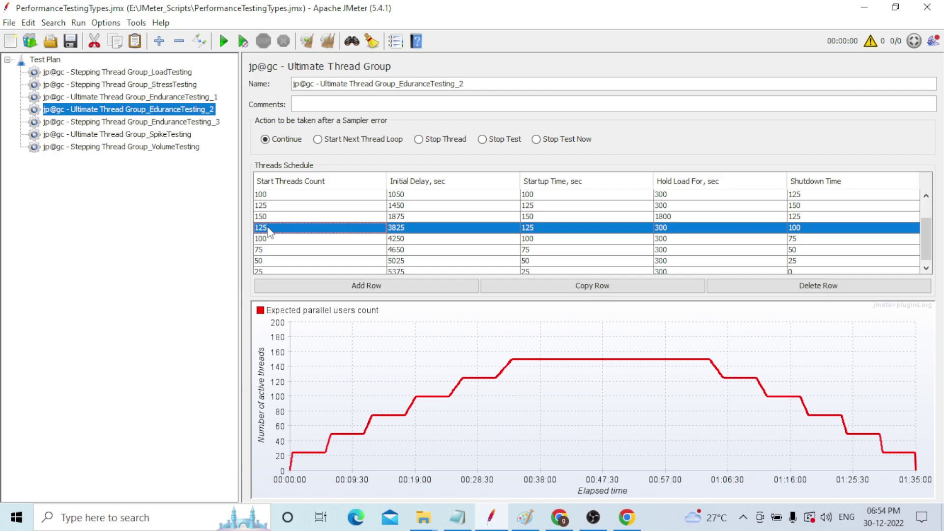
left_click(304, 238)
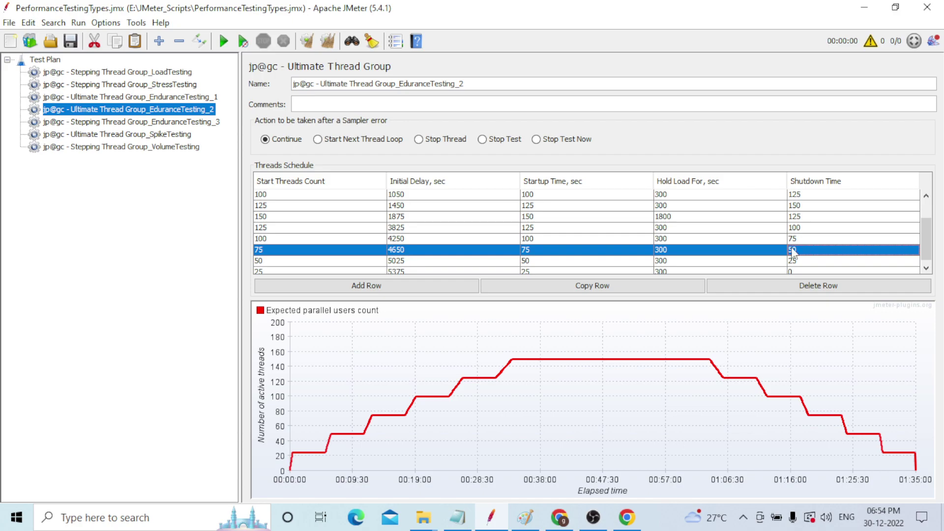
left_click(924, 269)
left_click(474, 257)
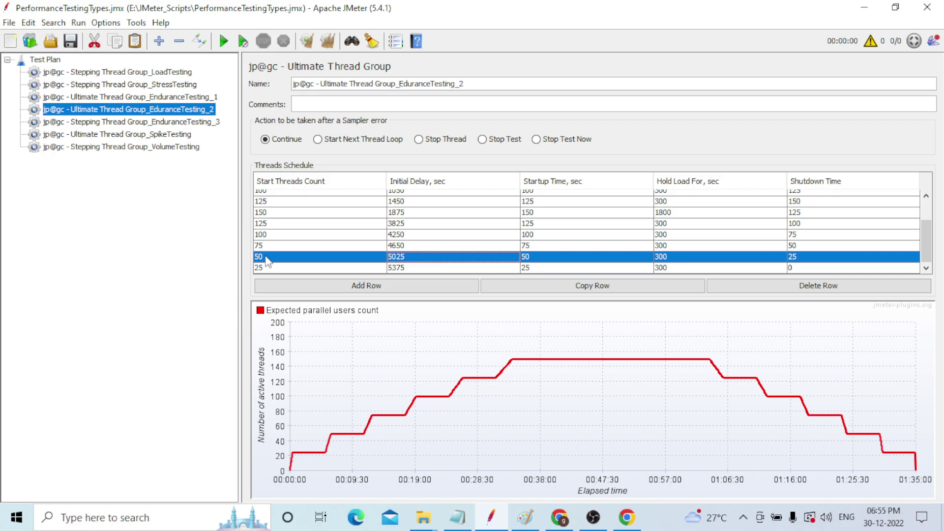
left_click(802, 257)
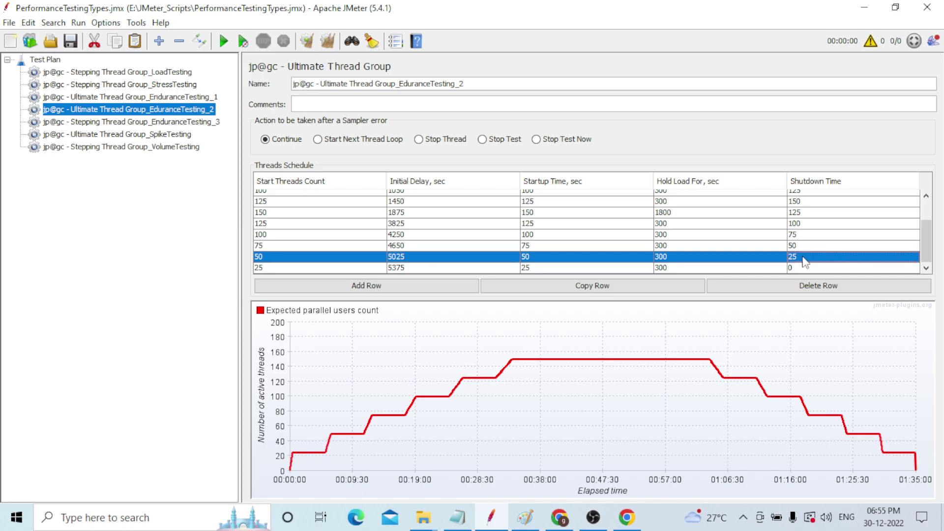
left_click(280, 268)
left_click(541, 268)
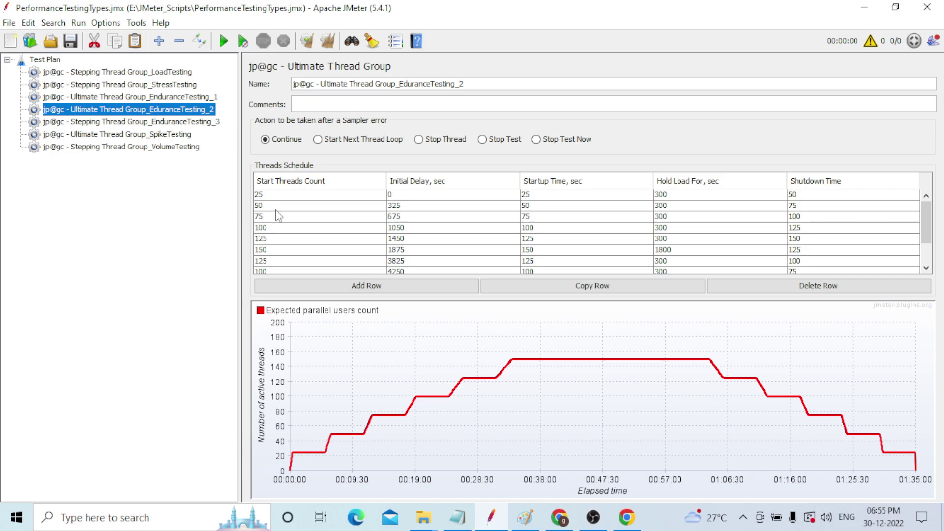
Review the whole EduranceTesting_2 threads schedule once more, from its first row to its last and back
key("Tab")
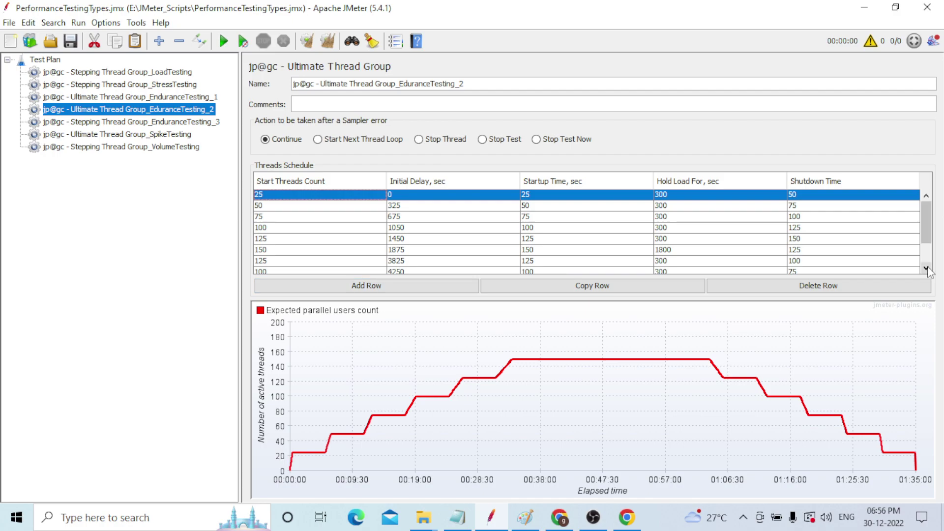
scroll(928, 271, "down", 1)
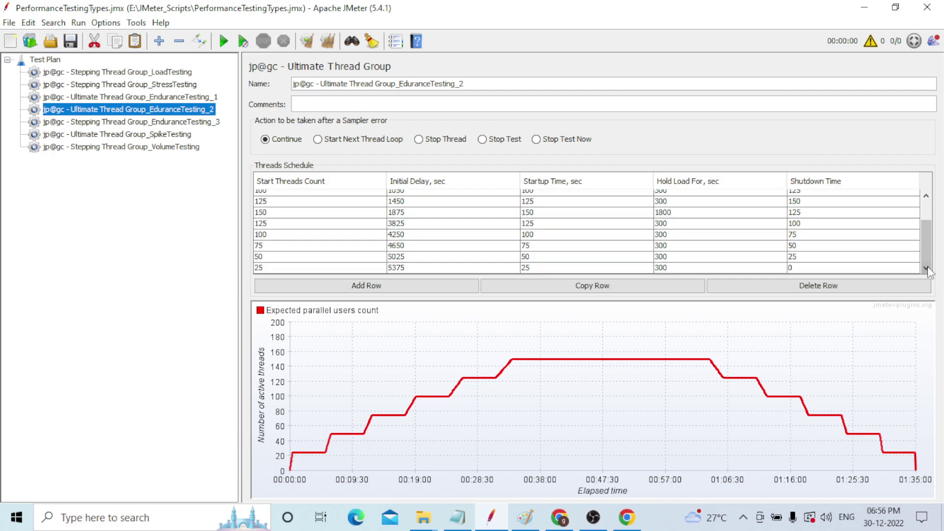
left_click(927, 198)
left_click(927, 199)
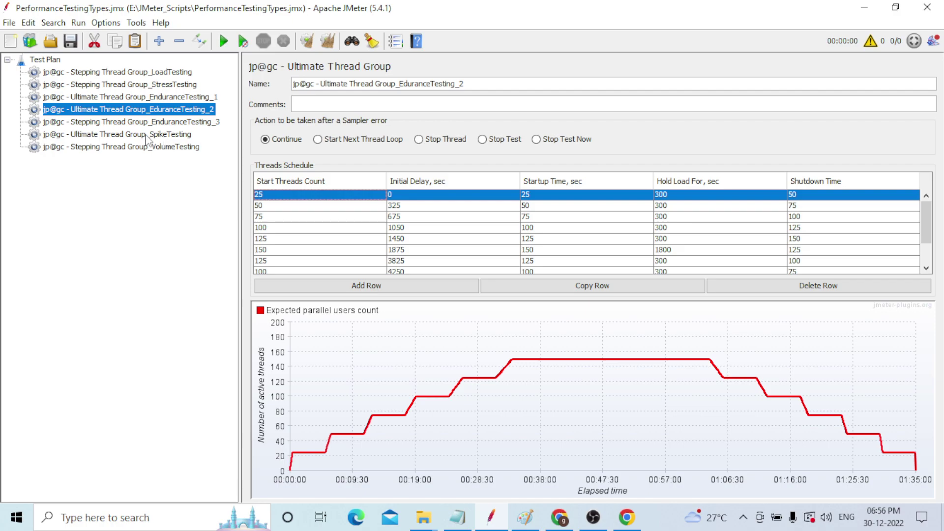
View the SpikeTesting Ultimate Thread Group, and examine the thread counts, delays, hold and shutdown times of its first two schedule rows
left_click(146, 134)
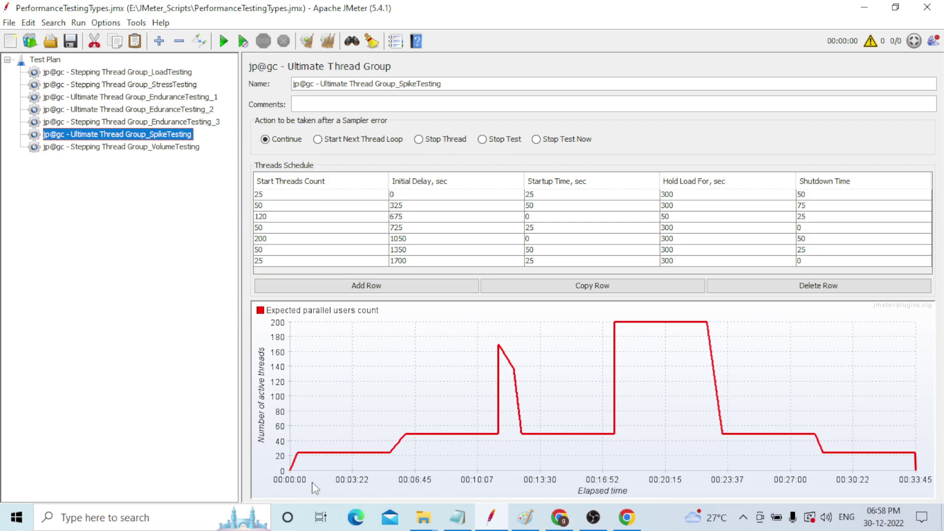
left_click(278, 197)
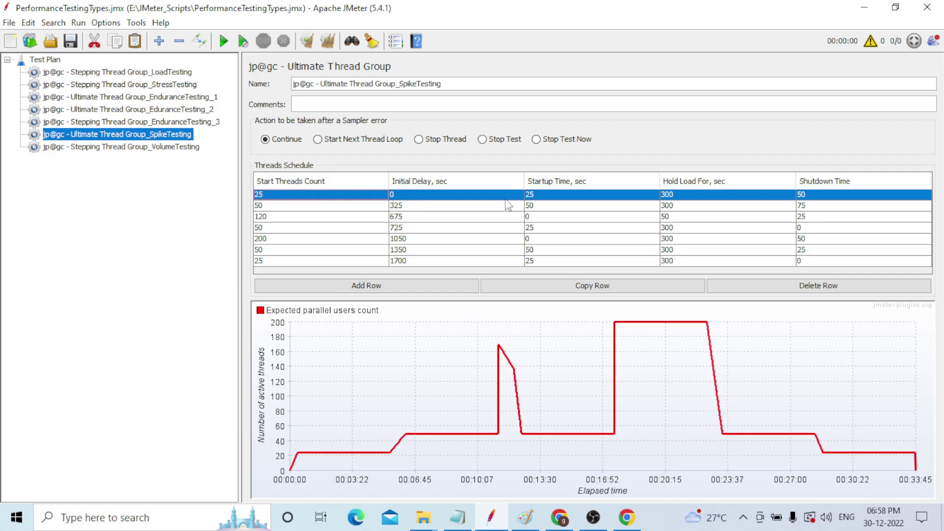
left_click(536, 195)
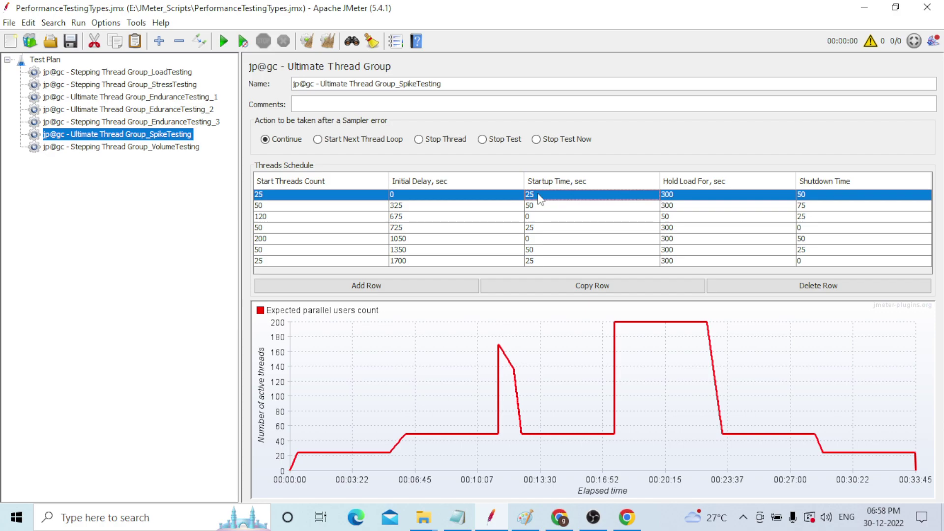
key("Tab")
key("Tab")
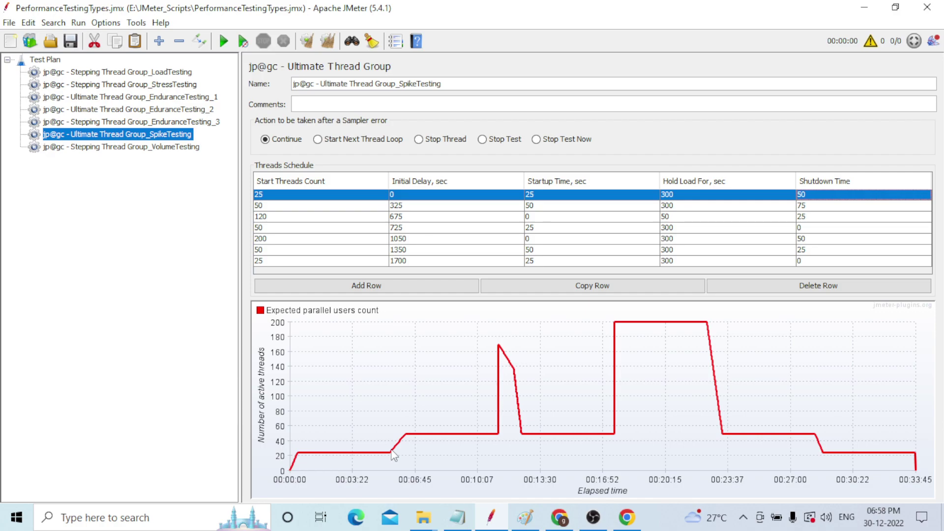
left_click(801, 202)
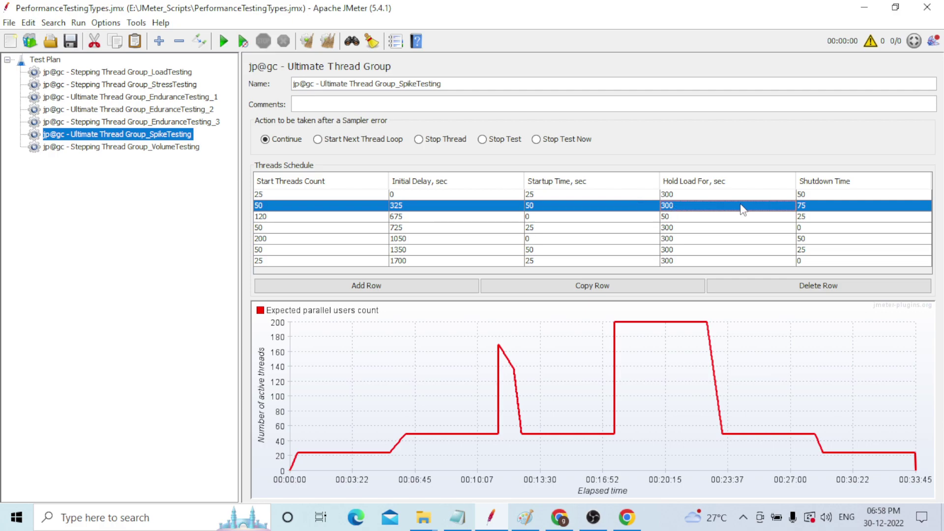
key("Tab")
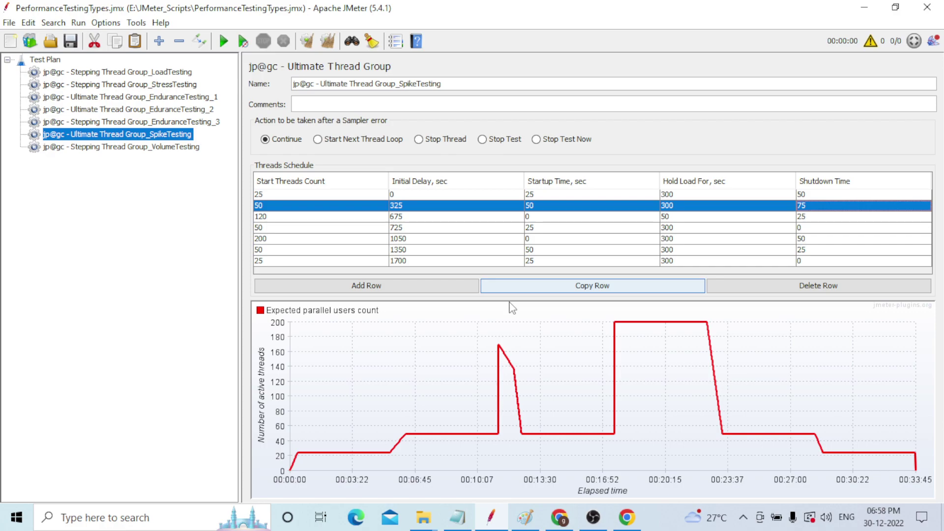
Examine the first spike in the SpikeTesting graph together with the third and fourth rows of the threads schedule
mouse_move(498, 430)
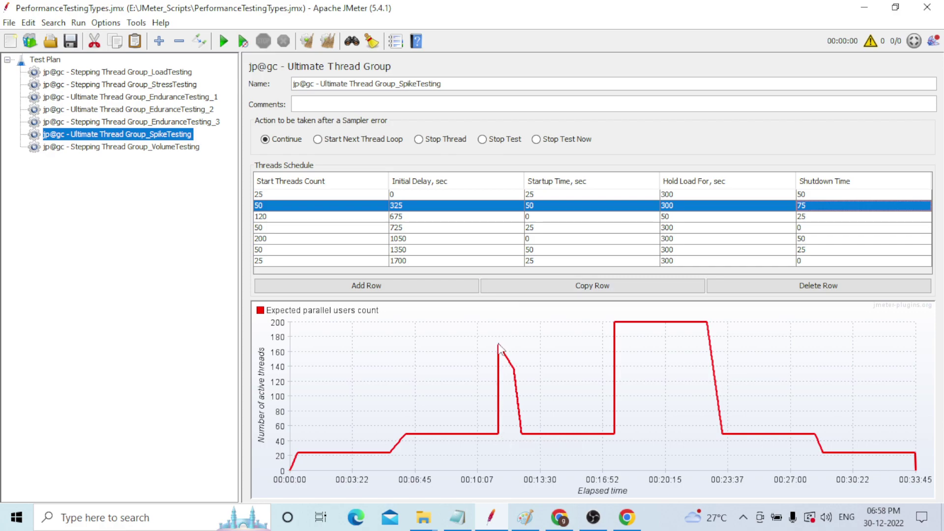
left_click(817, 216)
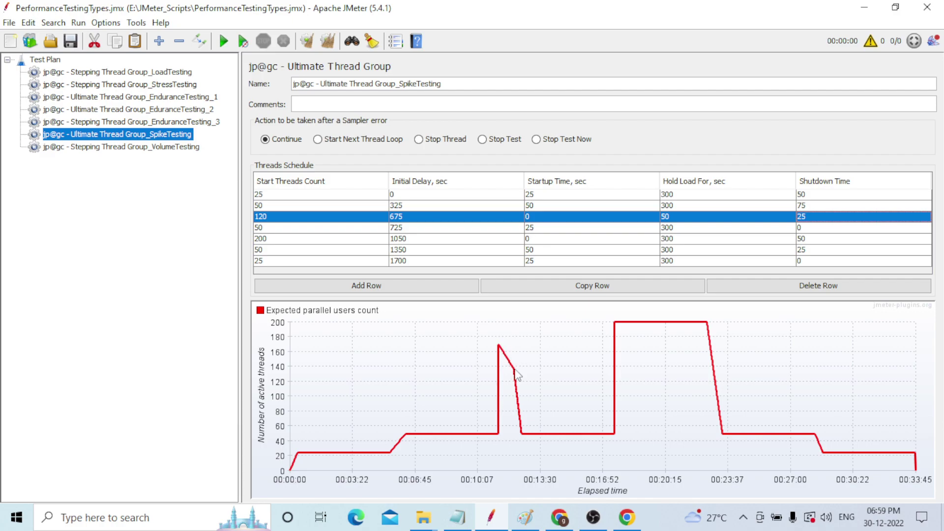
left_click(695, 230)
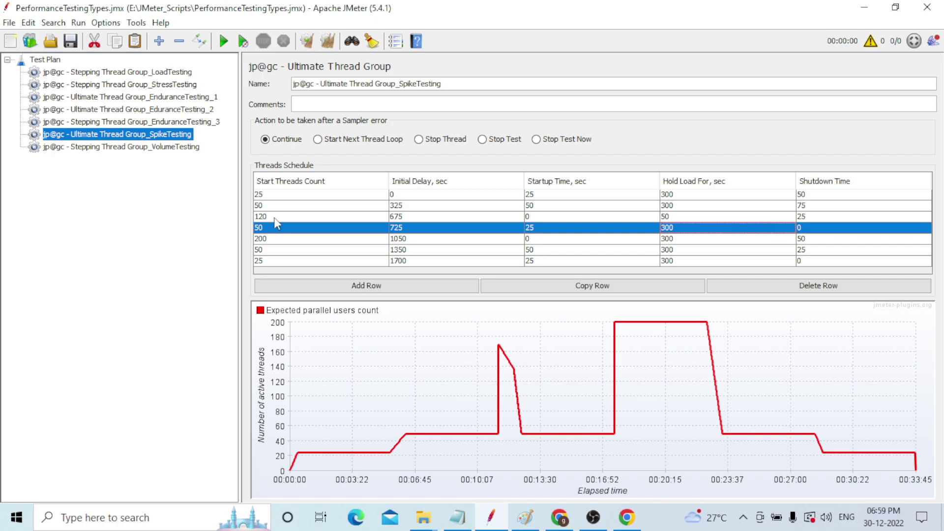
left_click(261, 229)
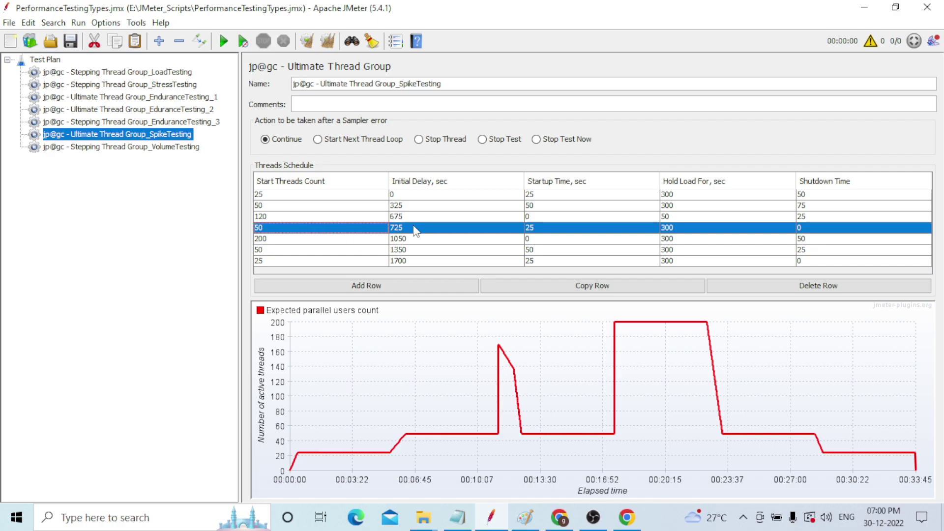
left_click(805, 225)
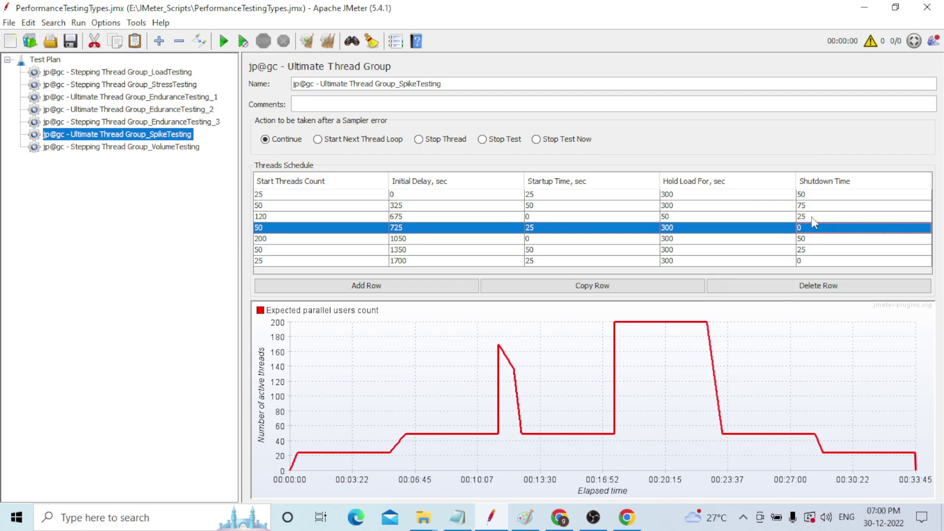
Examine the second spike's row and the two final ramp-down rows of the SpikeTesting threads schedule
left_click(280, 239)
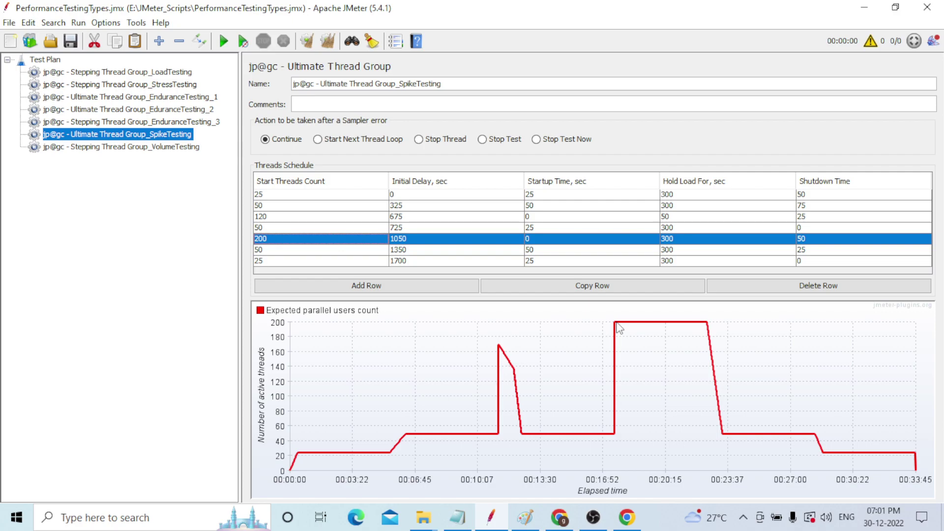
left_click(816, 241)
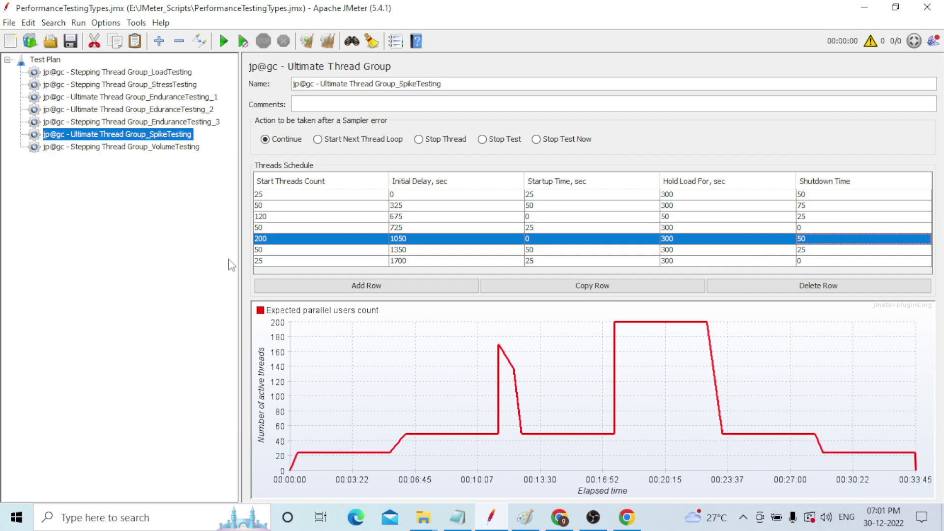
left_click(536, 252)
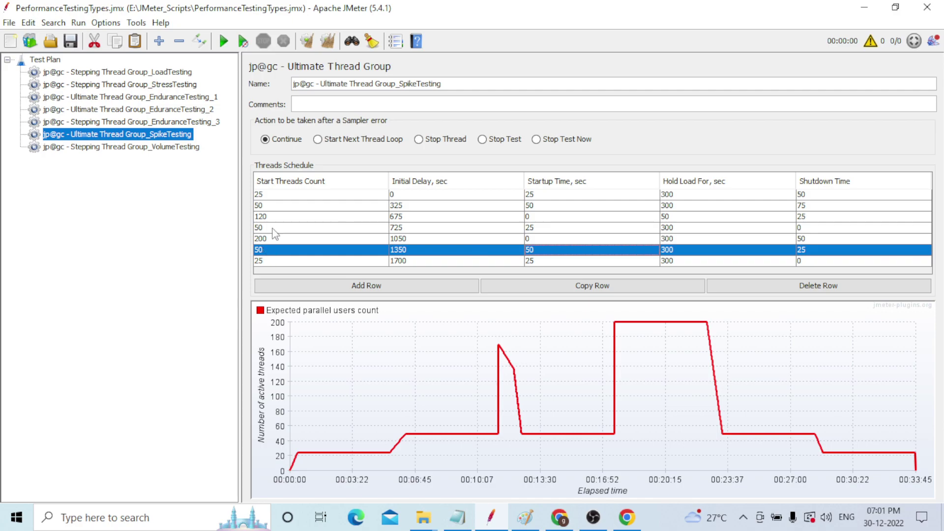
left_click(813, 251)
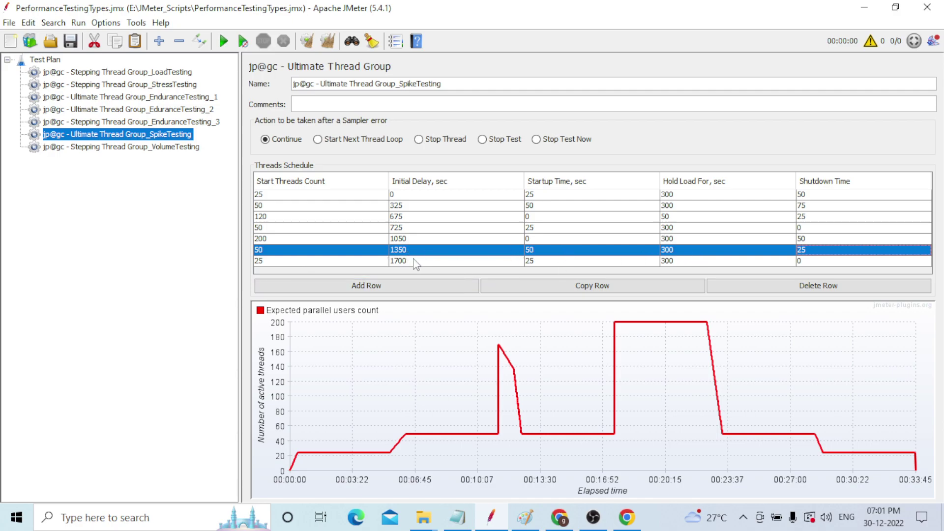
left_click(682, 259)
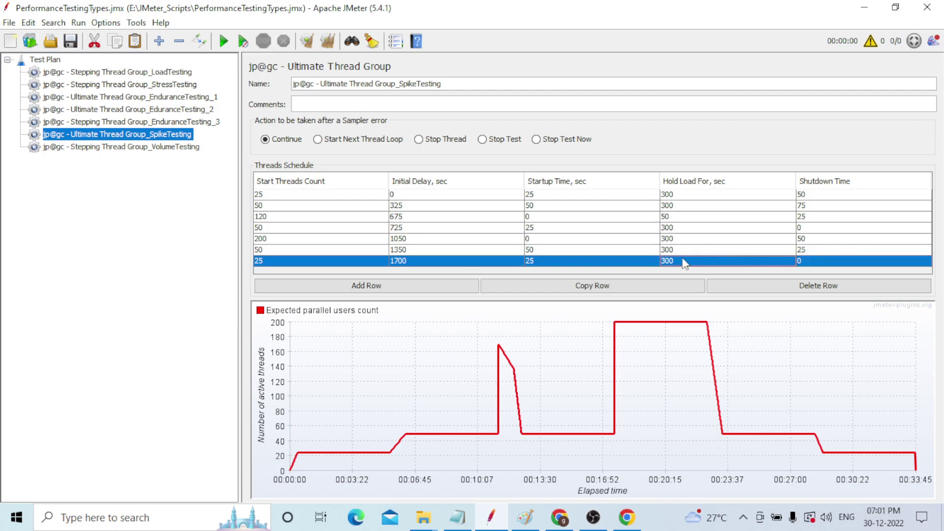
left_click(831, 264)
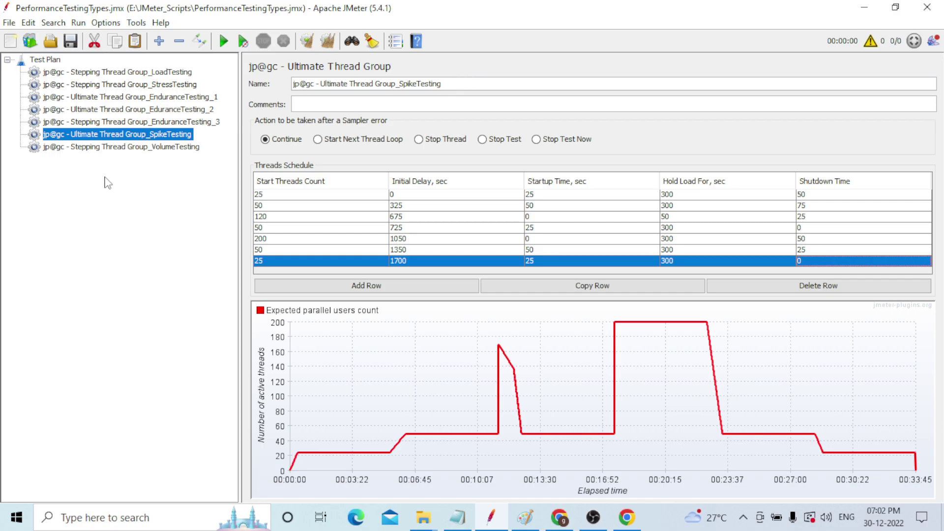
Review the LoadTesting, StressTesting, EnduranceTesting_1, SpikeTesting and VolumeTesting thread groups in turn, ending on LoadTesting
left_click(169, 73)
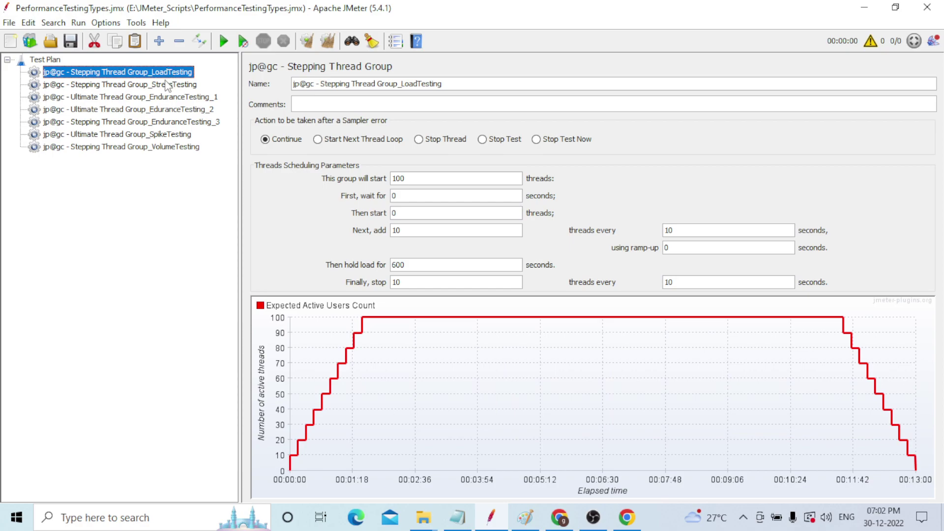
left_click(167, 85)
left_click(166, 97)
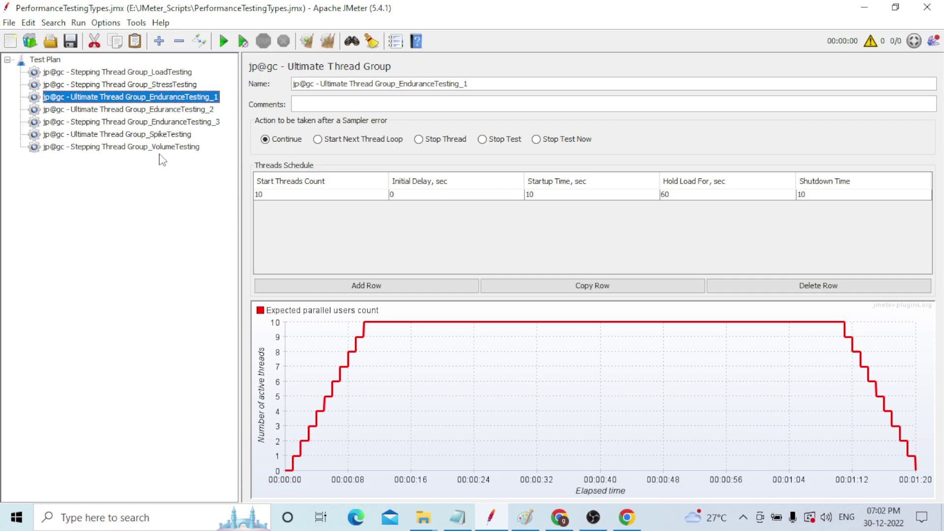
left_click(165, 137)
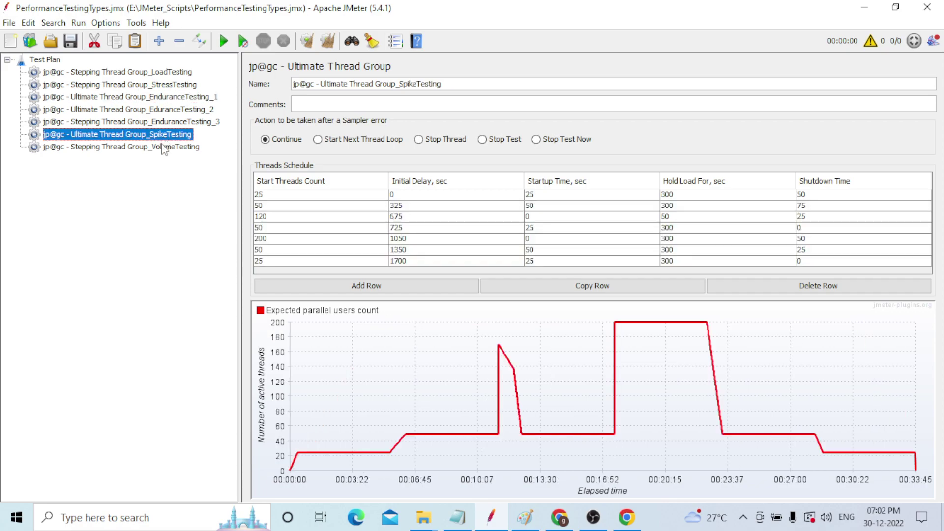
left_click(164, 147)
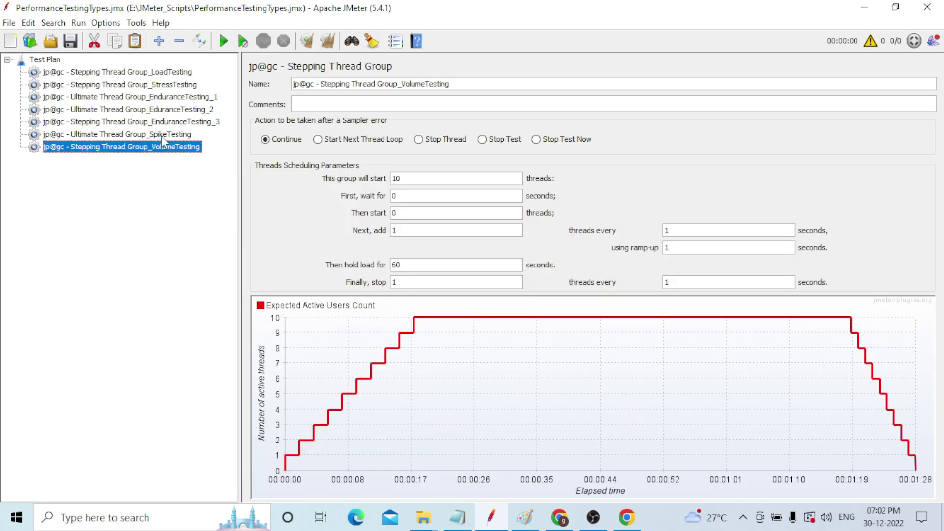
left_click(161, 135)
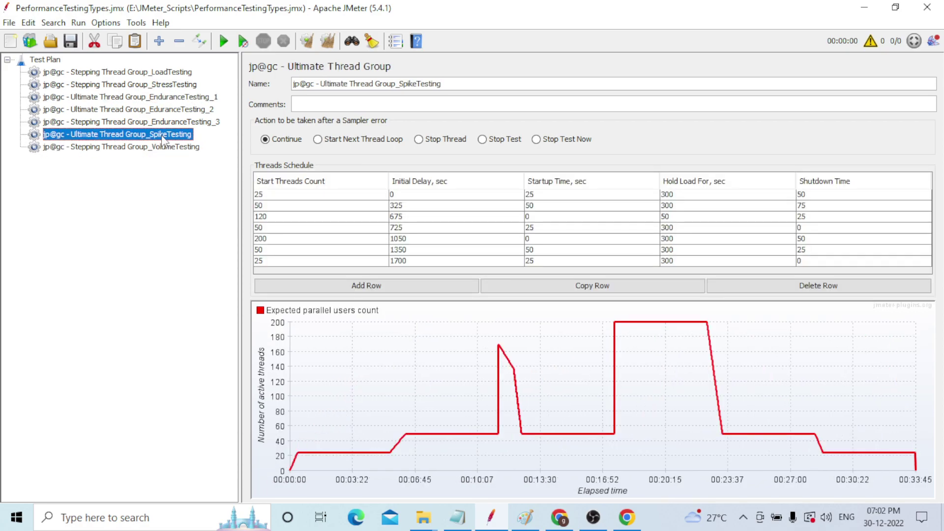
left_click(167, 72)
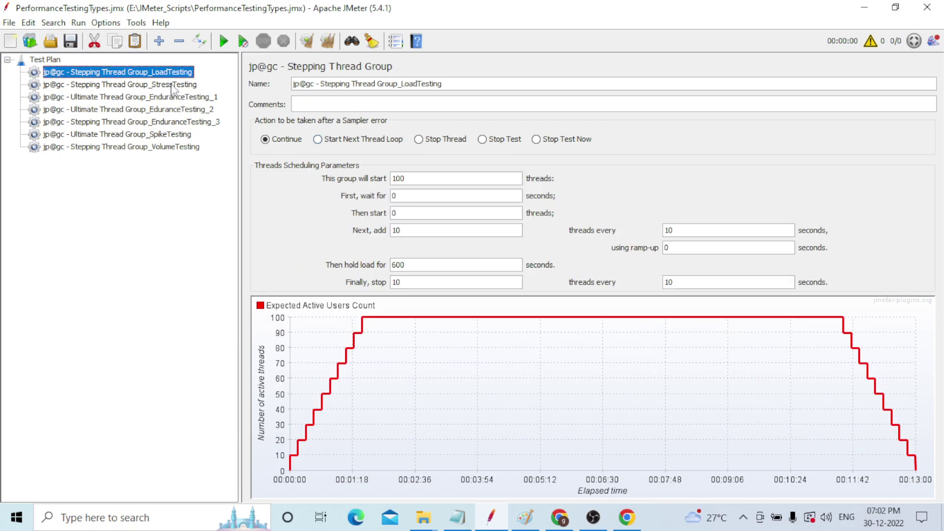
Review the schedules and graphs of the StressTesting, EnduranceTesting_1, SpikeTesting and VolumeTesting thread groups in turn
left_click(173, 87)
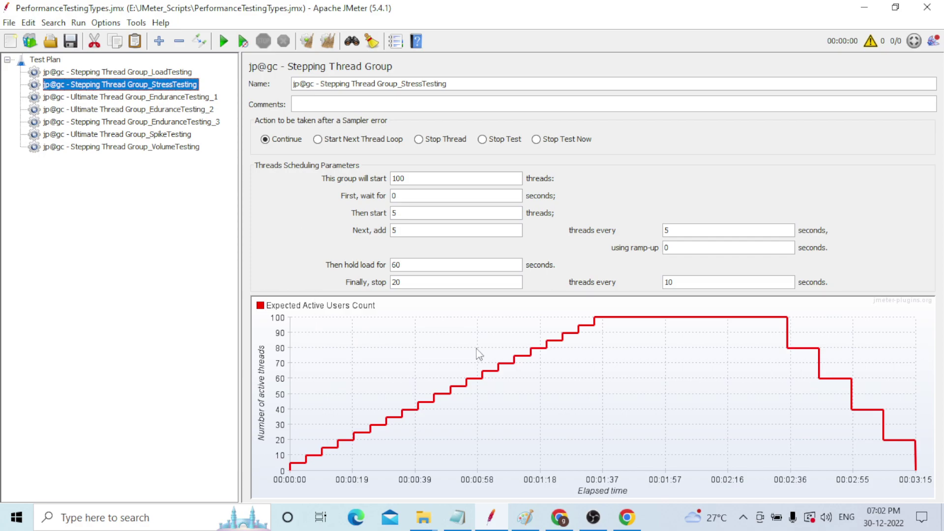
left_click(179, 99)
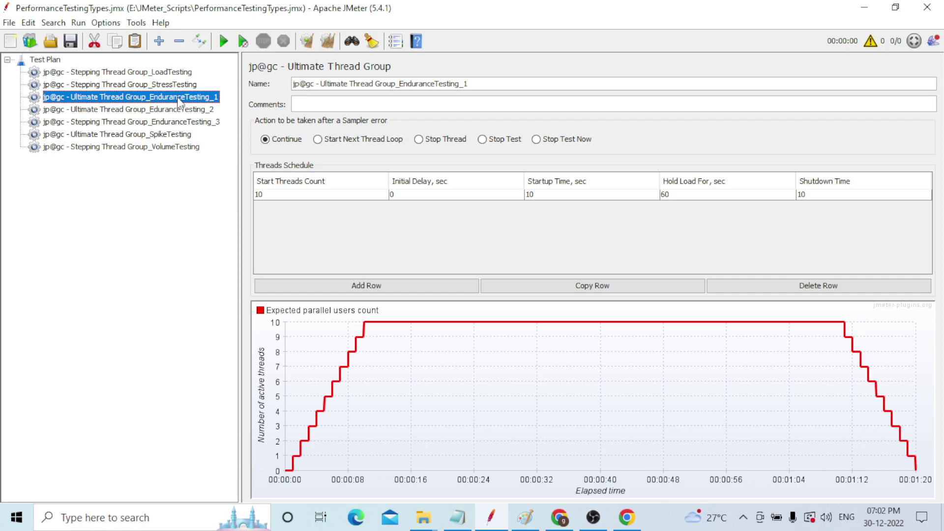
left_click(170, 135)
left_click(169, 147)
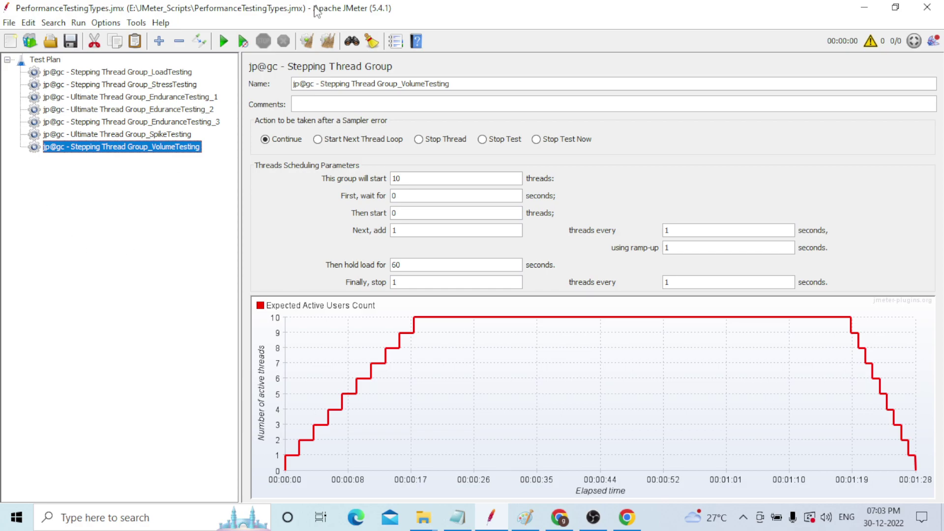
Go through all seven thread groups in test plan order, from LoadTesting to VolumeTesting, comparing their expected user-count graphs
left_click(170, 73)
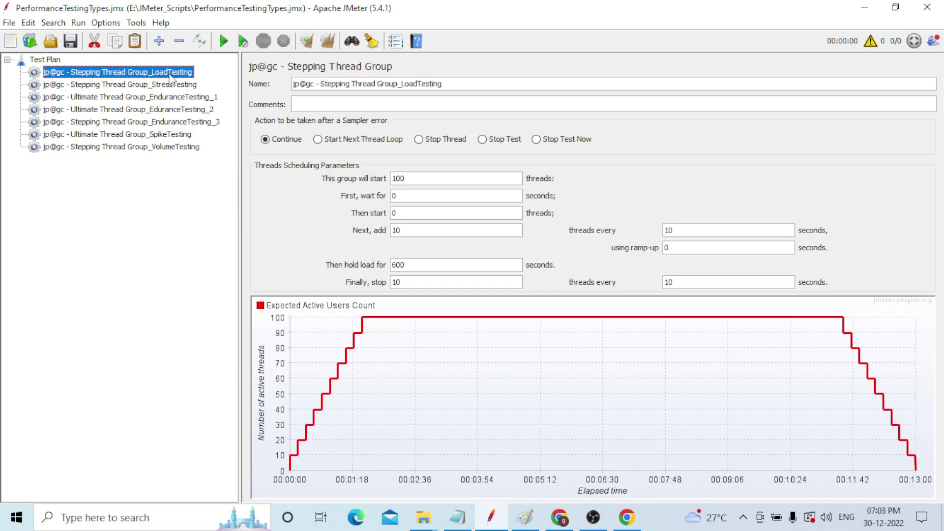
left_click(170, 85)
left_click(170, 97)
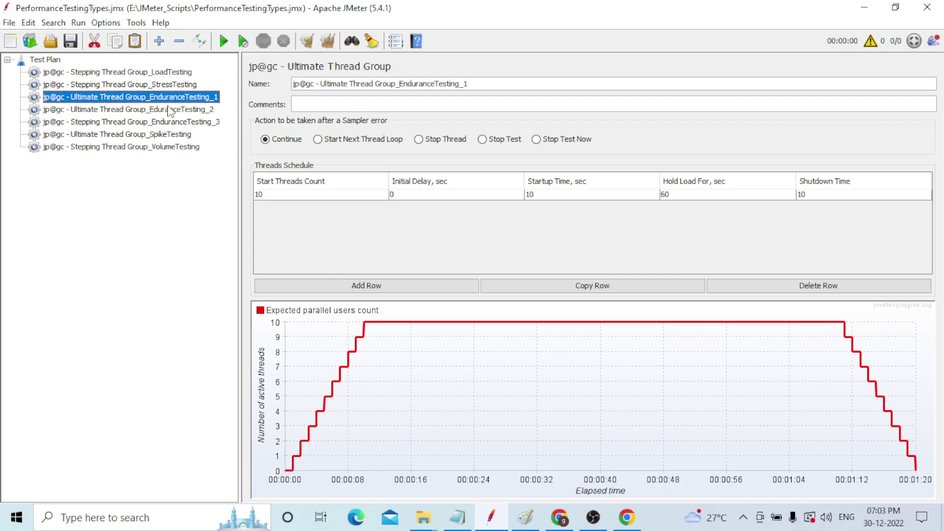
left_click(169, 110)
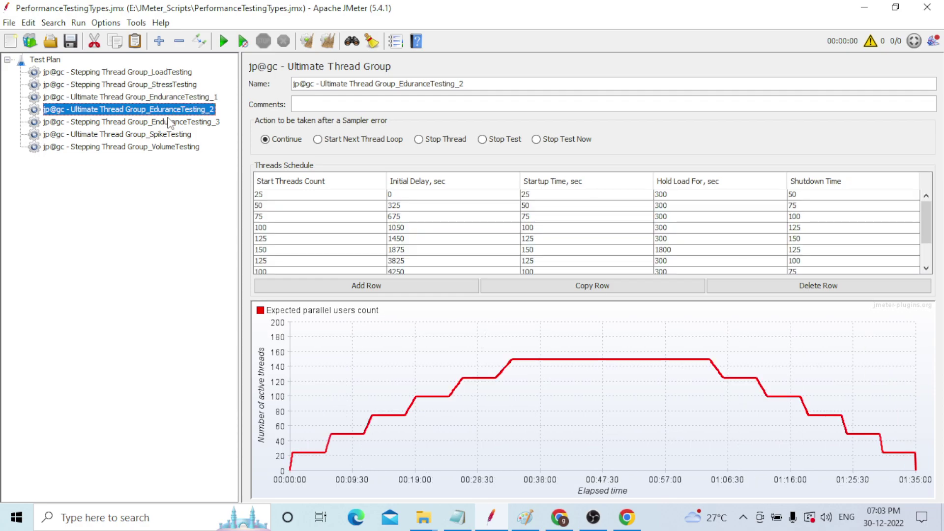
left_click(168, 122)
left_click(168, 135)
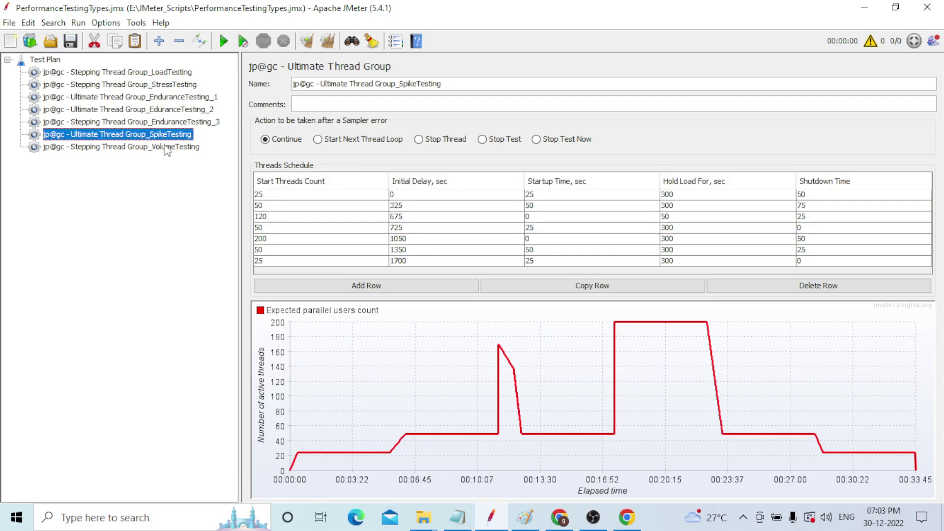
left_click(167, 147)
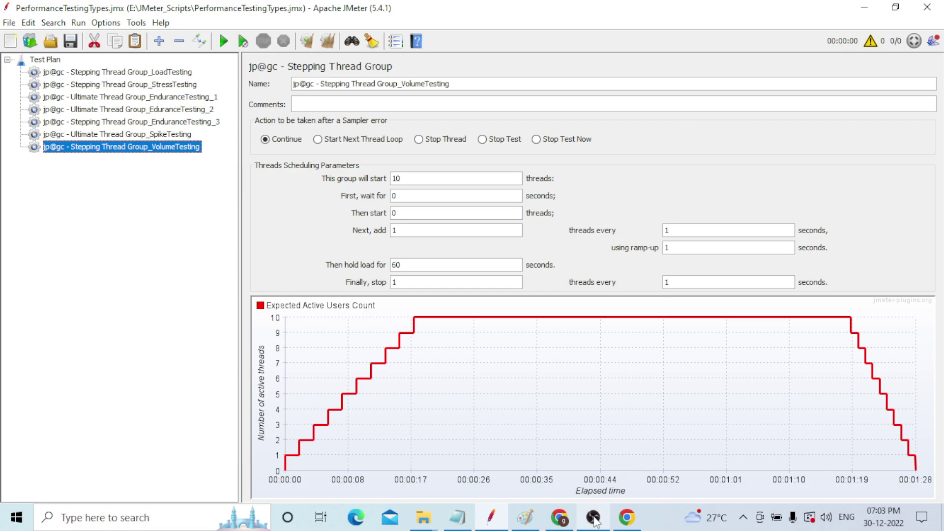
mouse_move(595, 524)
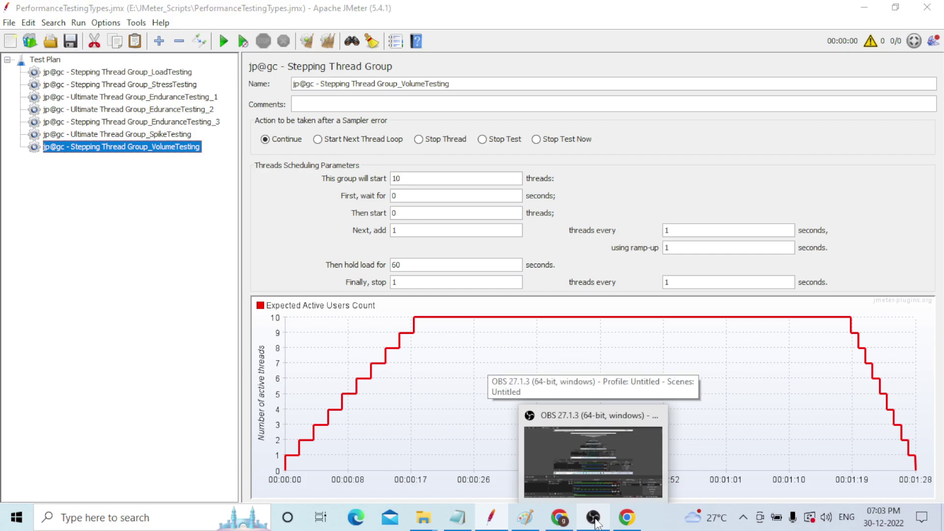
left_click(593, 462)
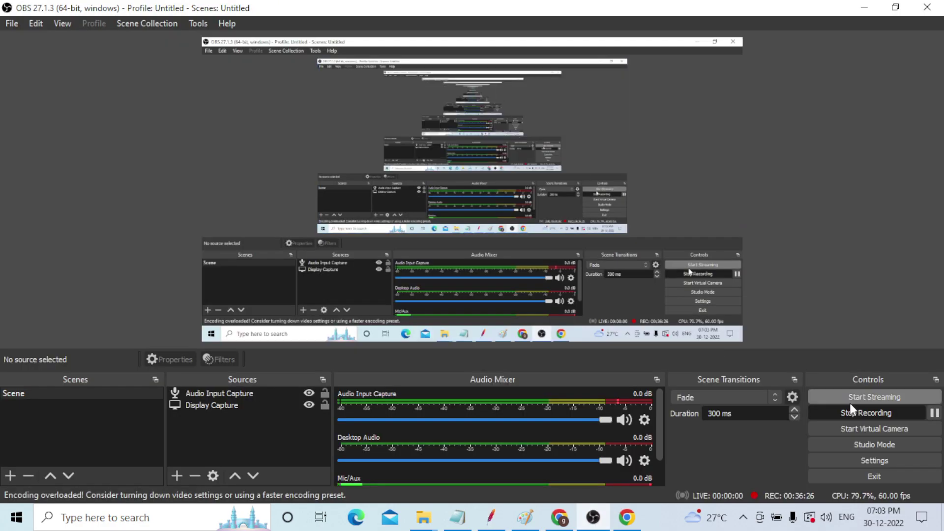